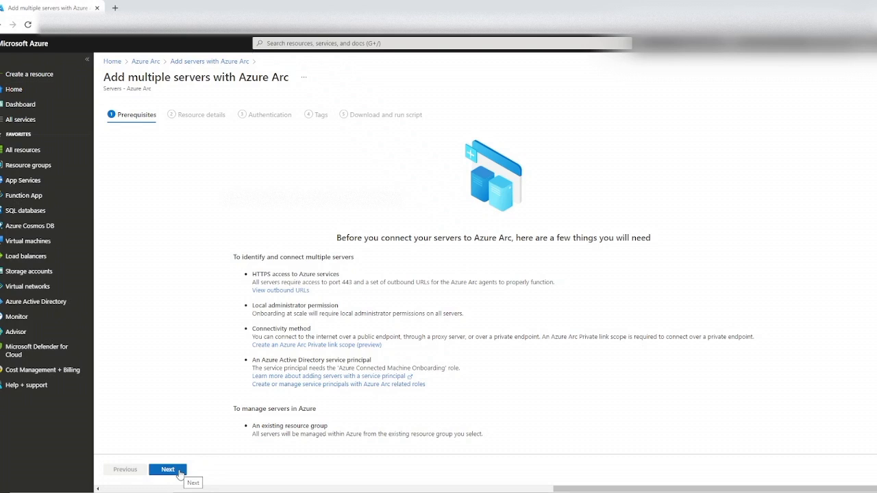
# Select the AzureArcDemo resource group in the onboarding resource details and continue to the authentication stage
pyautogui.click(168, 470)
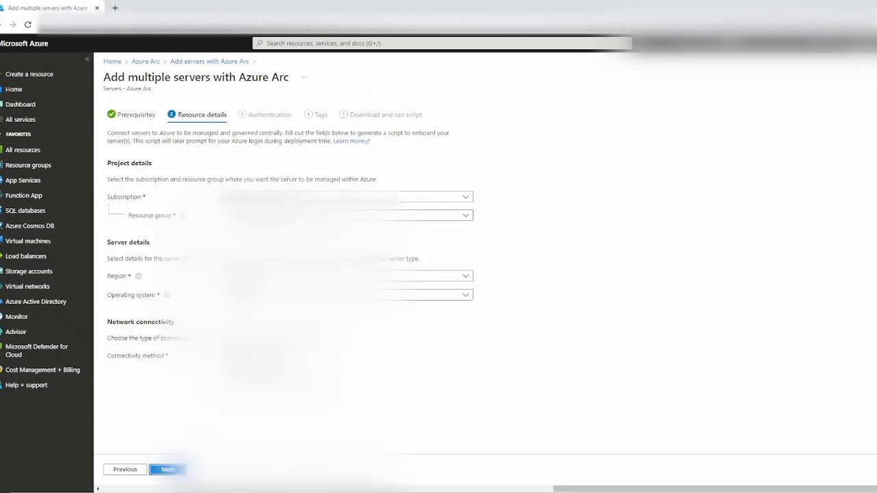
pyautogui.click(302, 215)
pyautogui.click(274, 248)
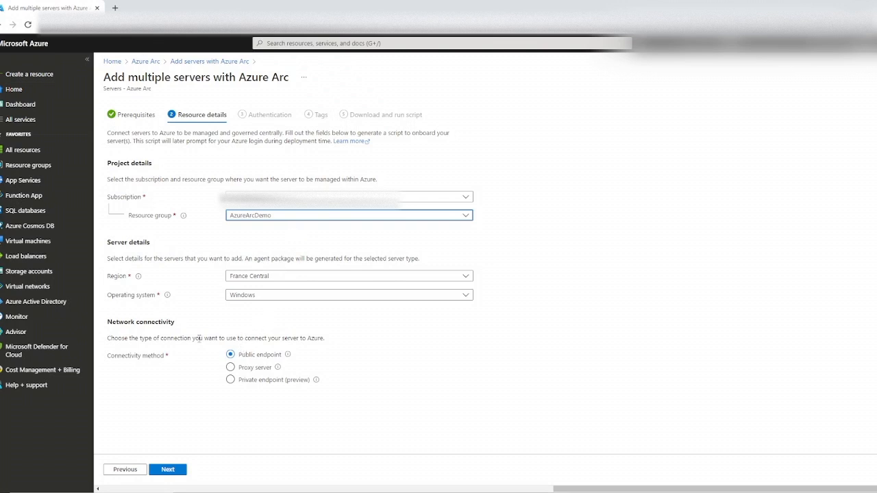
pyautogui.click(175, 471)
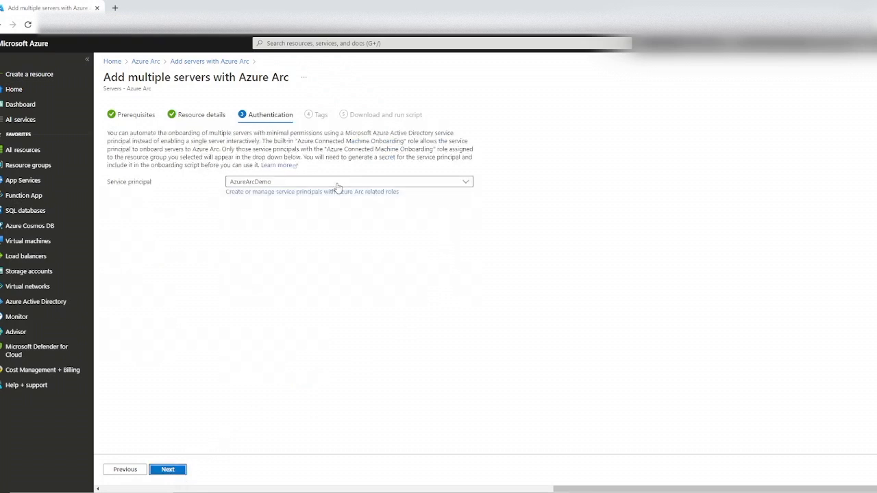
# Check the service principal choice and open the management page for service principals with Azure Arc related roles
pyautogui.click(338, 186)
pyautogui.click(180, 248)
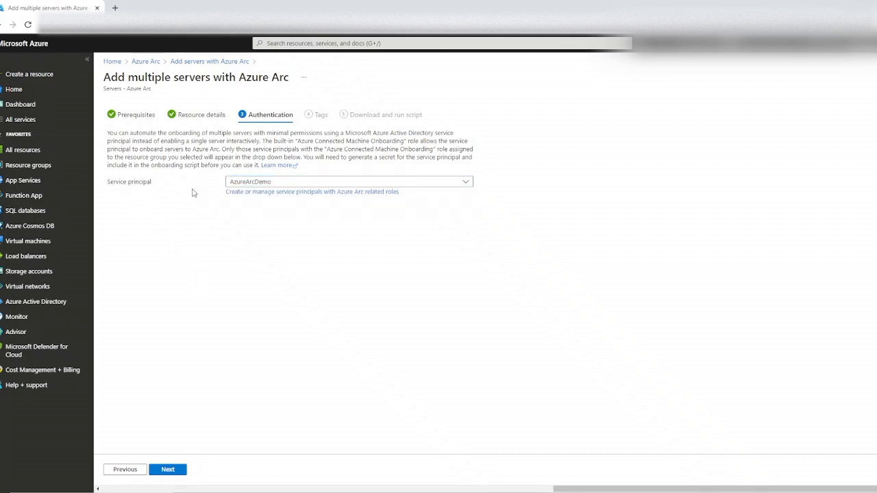
pyautogui.click(336, 192)
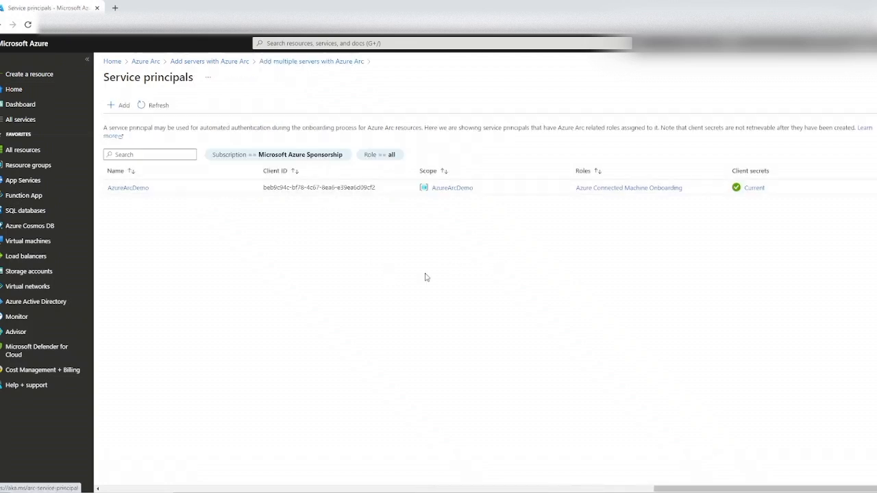
# Start a new Arc service principal named Azure-Automatisation and scope it to the AzureArcDemo resource group
pyautogui.click(124, 107)
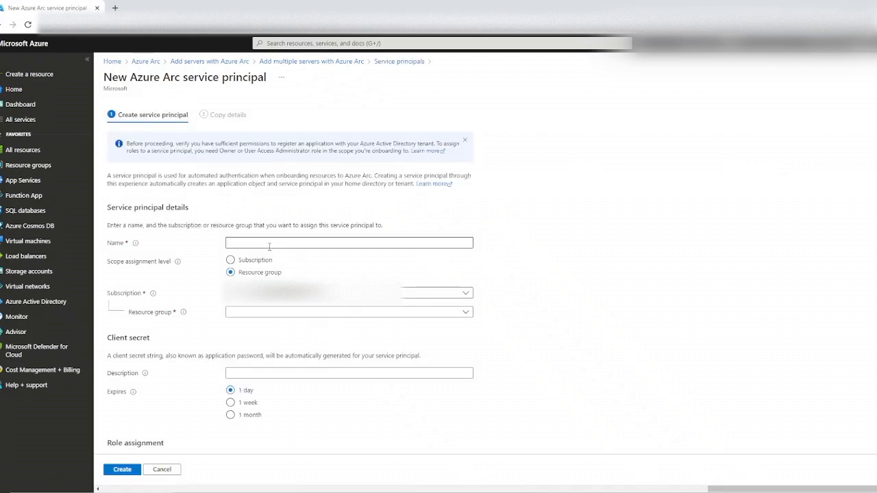
pyautogui.click(268, 242)
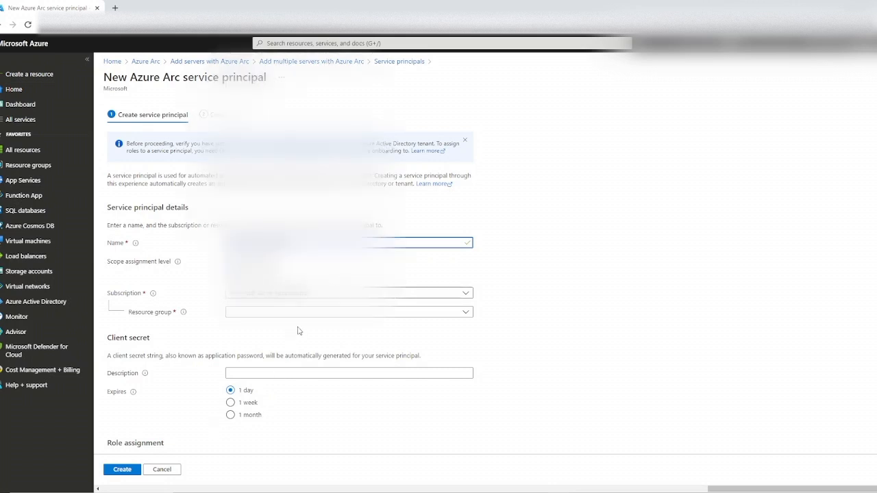
pyautogui.click(300, 314)
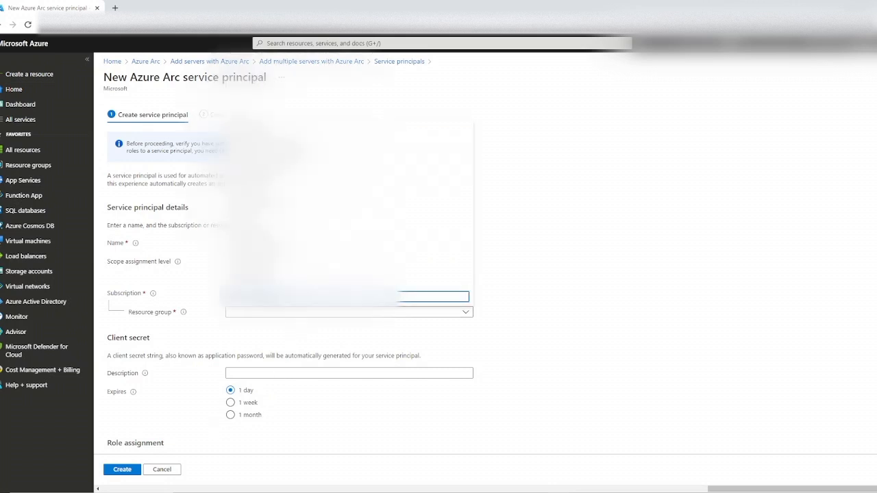
pyautogui.click(302, 128)
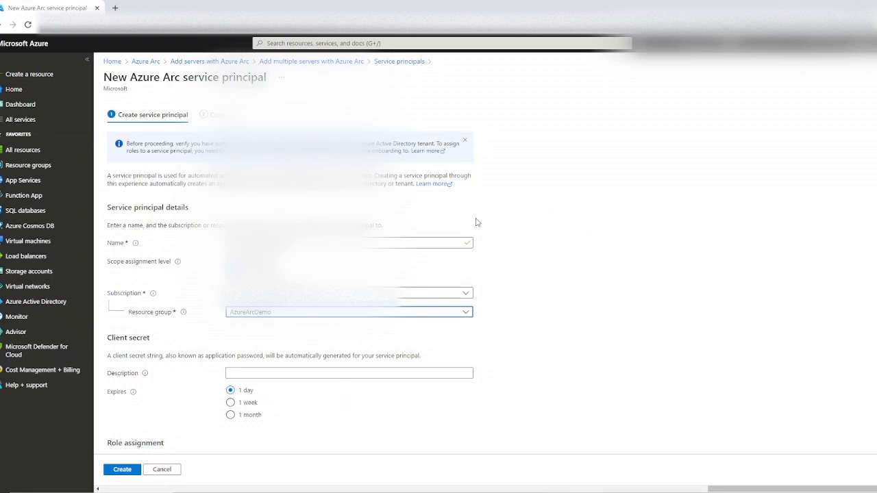
# Assign the Azure Connected Machine Onboarding role, keep the 1 day secret expiry, and create the service principal
pyautogui.moveTo(237, 390); pyautogui.dragTo(253, 392)
pyautogui.scroll(-1, 306, 414)
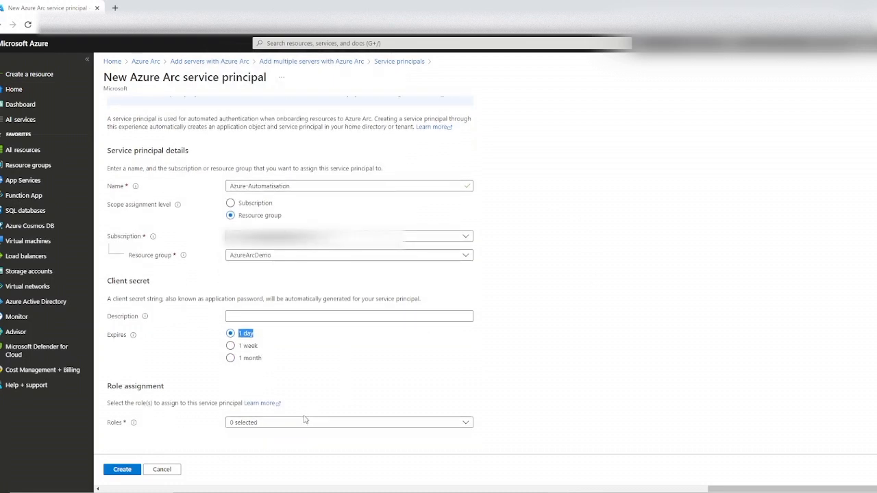
pyautogui.click(306, 423)
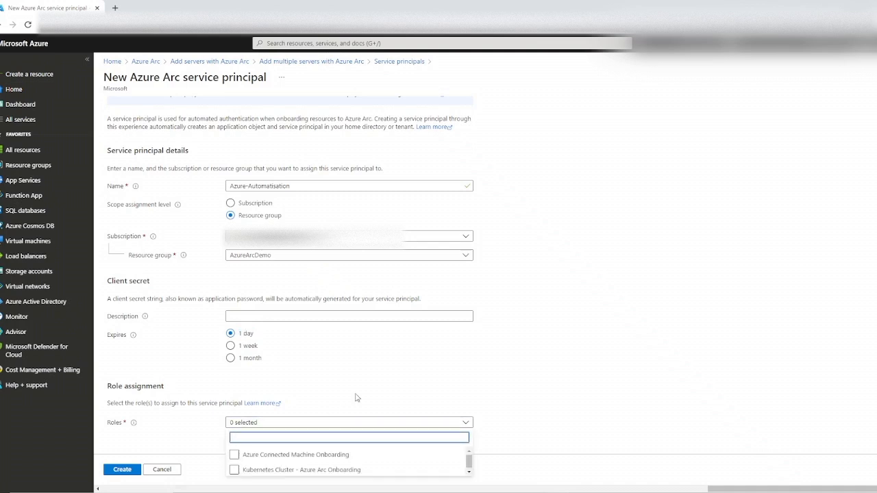
pyautogui.click(252, 455)
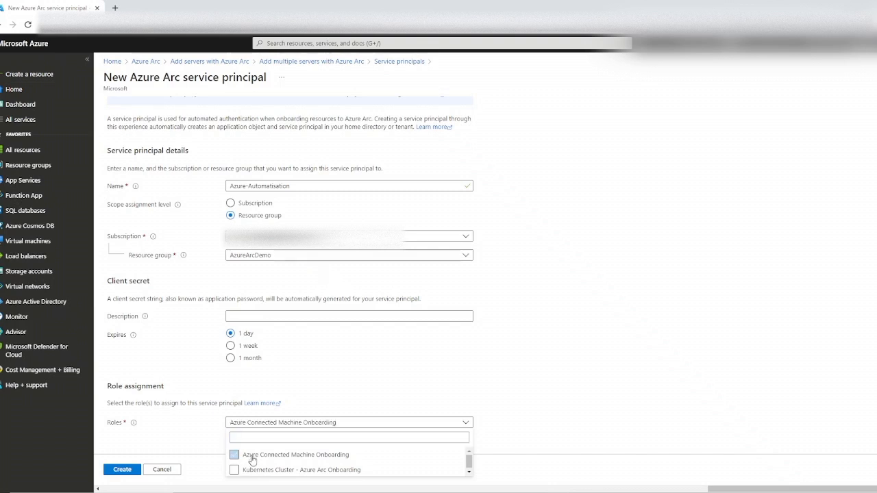
pyautogui.click(171, 428)
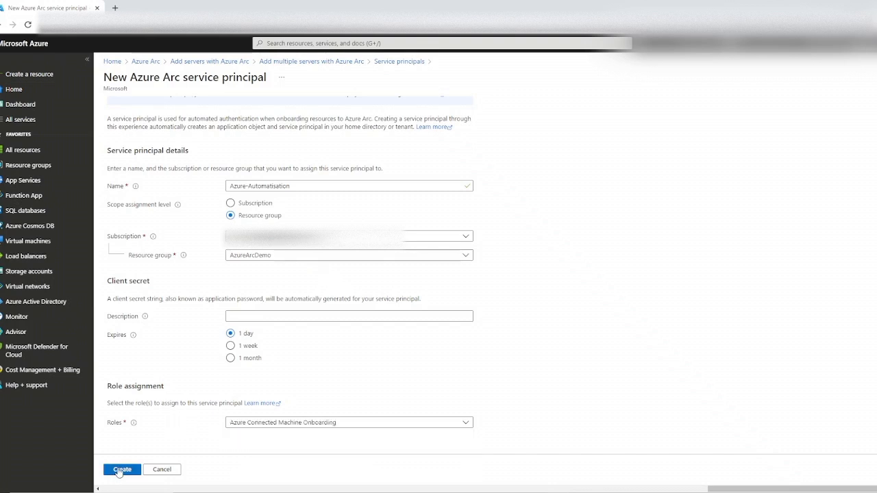
pyautogui.click(121, 470)
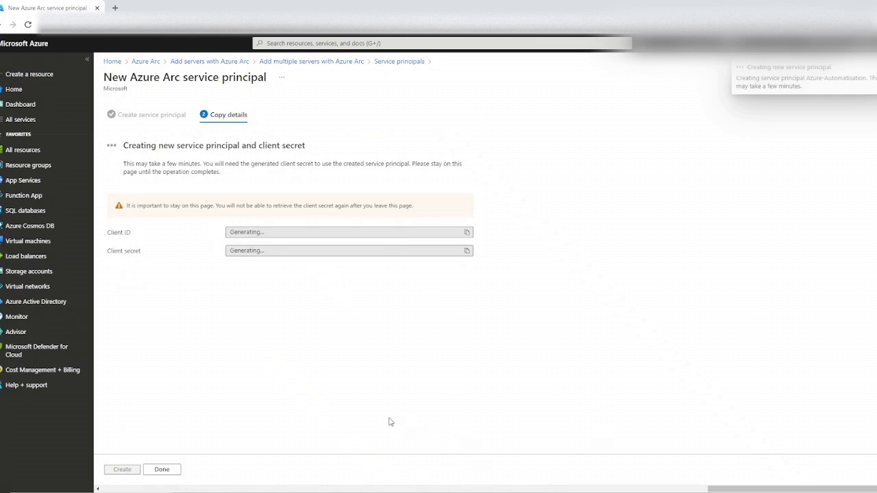
# Open Notepad beside the browser and copy the new service principal's client ID into the blank note
pyautogui.moveTo(107, 237); pyautogui.dragTo(142, 259)
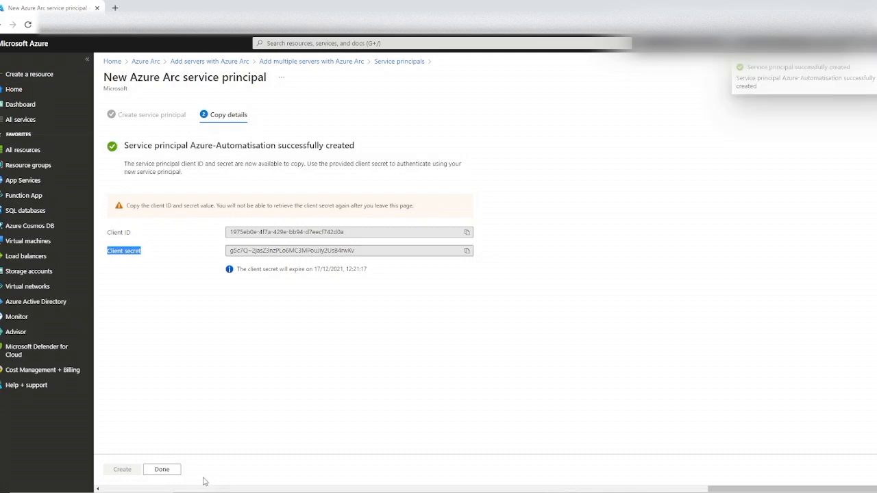
pyautogui.click(118, 491)
pyautogui.write('note')
pyautogui.press('Return')
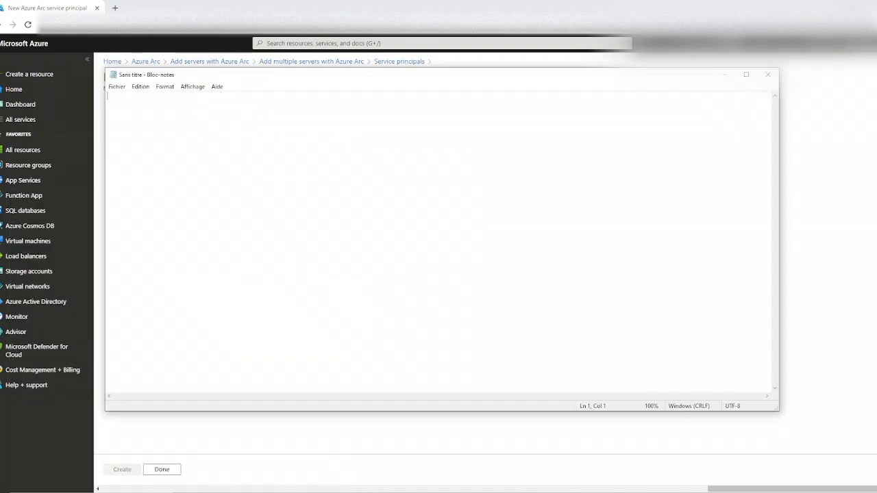
pyautogui.moveTo(354, 81); pyautogui.dragTo(402, 304)
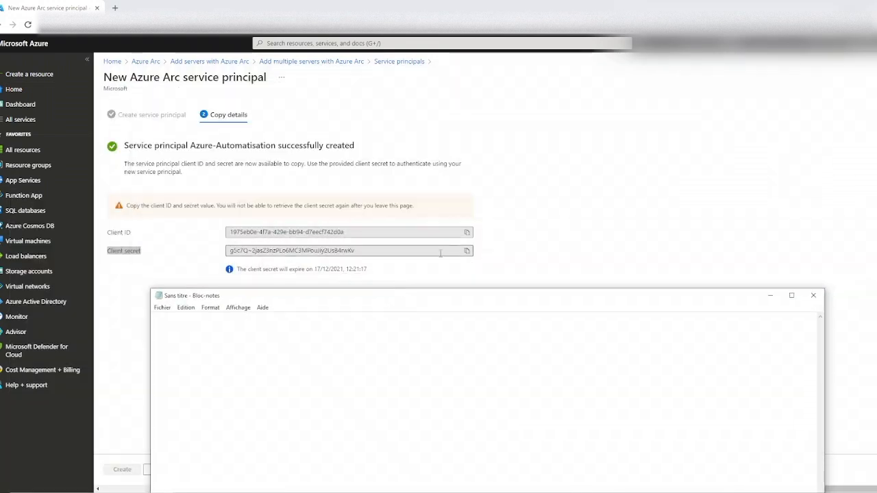
pyautogui.click(467, 233)
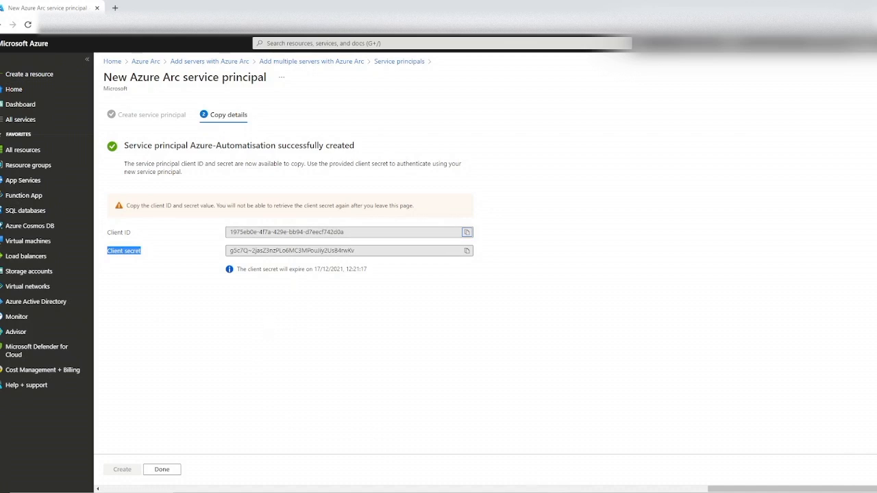
pyautogui.click(528, 490)
pyautogui.hotkey('ctrl', 'v')
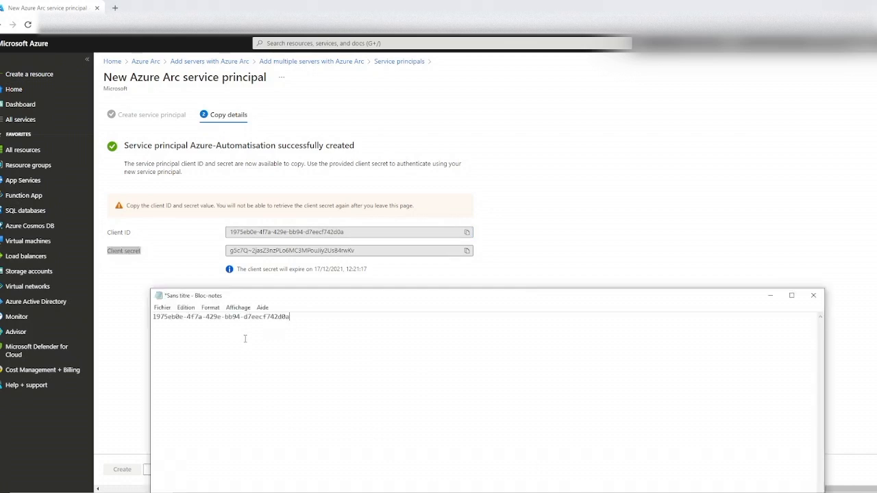
# Copy the client secret onto the line below the client ID in the note, and finish the service principal creation
pyautogui.click(469, 251)
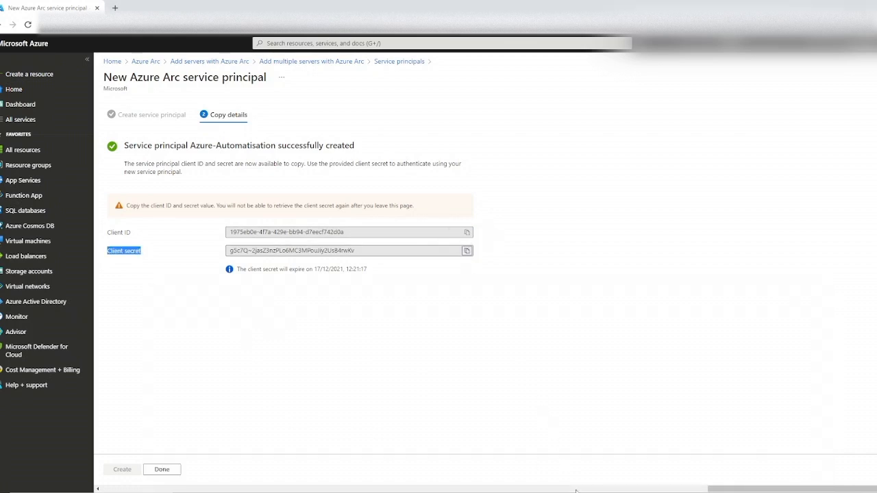
pyautogui.click(527, 491)
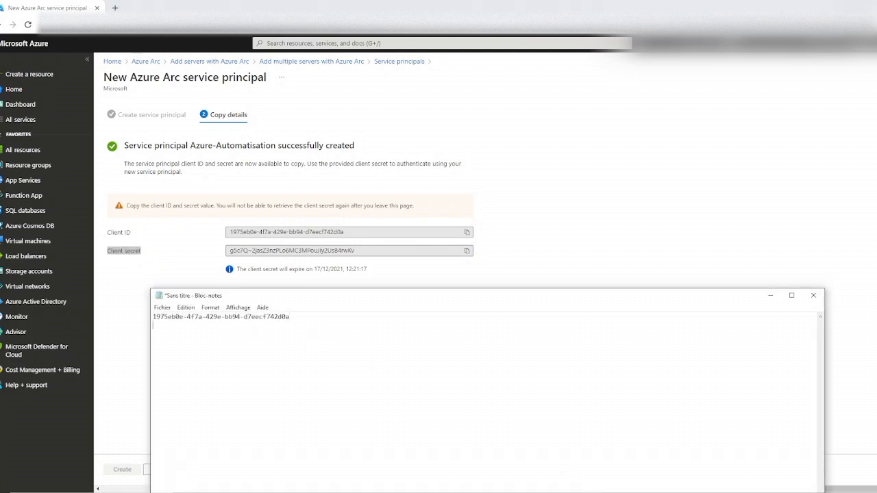
pyautogui.hotkey('ctrl', 'v')
pyautogui.moveTo(344, 298); pyautogui.dragTo(499, 102)
pyautogui.click(247, 312)
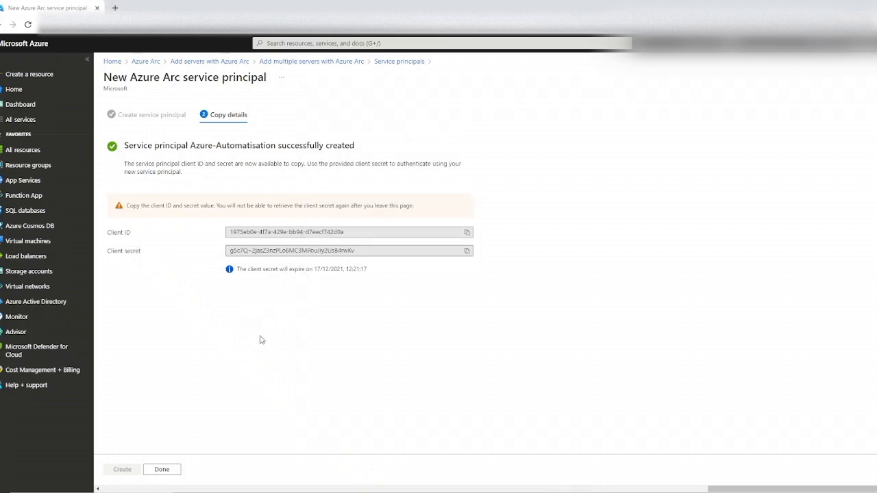
pyautogui.click(162, 469)
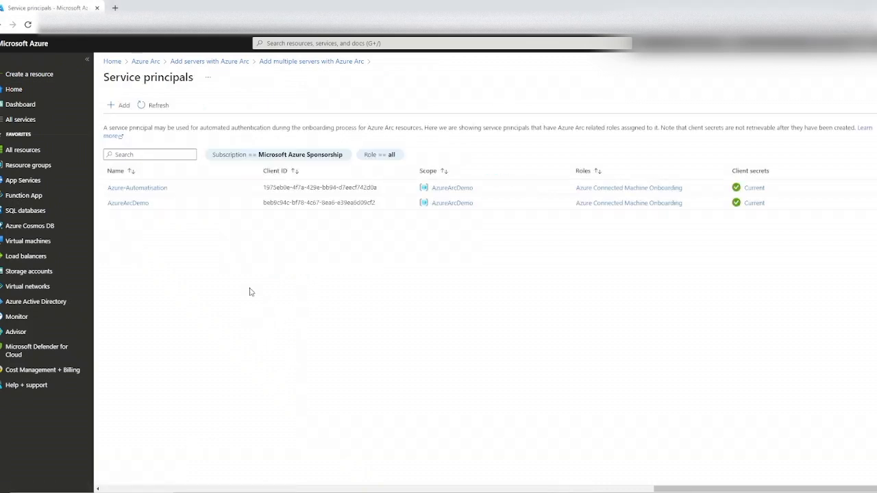
# Open the Azure-Automatisation service principal and compare its application (client) ID with the ID saved in the note
pyautogui.click(138, 187)
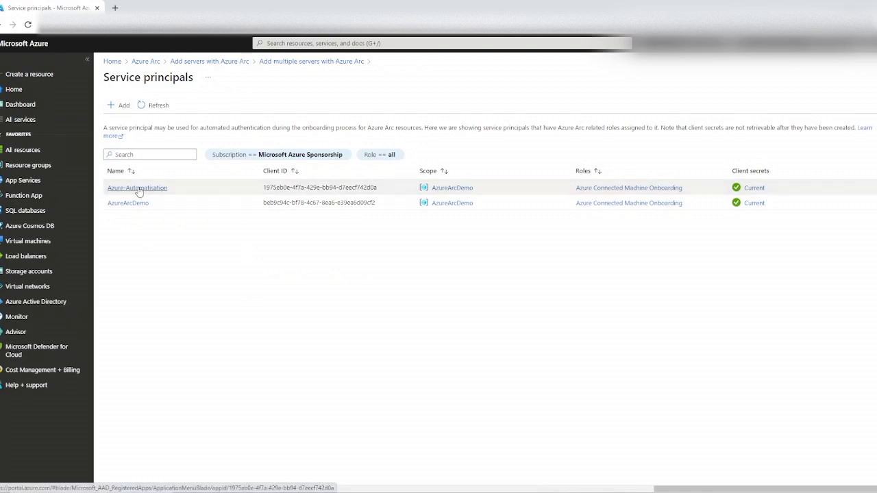
pyautogui.moveTo(316, 183); pyautogui.dragTo(433, 182)
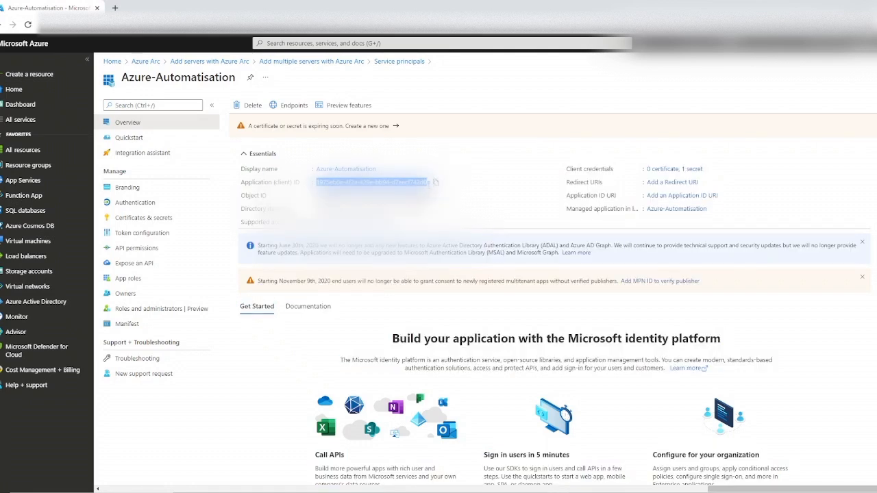
pyautogui.hotkey('alt', 'Tab')
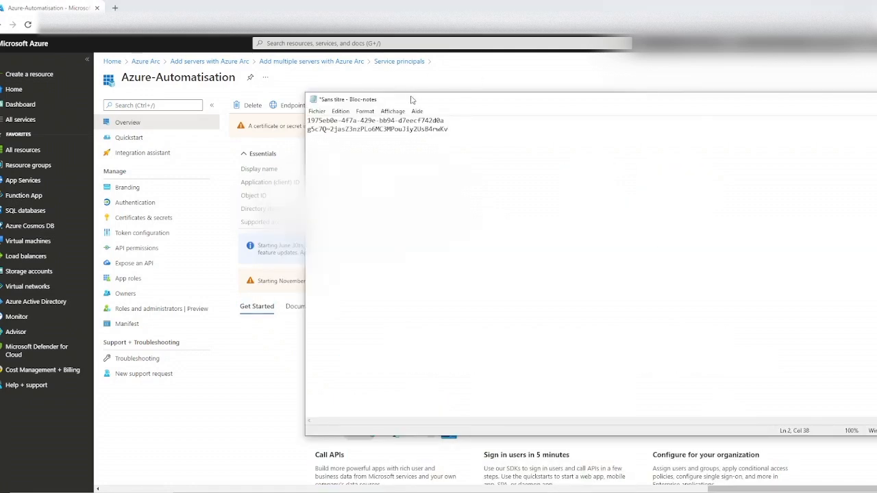
pyautogui.moveTo(411, 99); pyautogui.dragTo(443, 201)
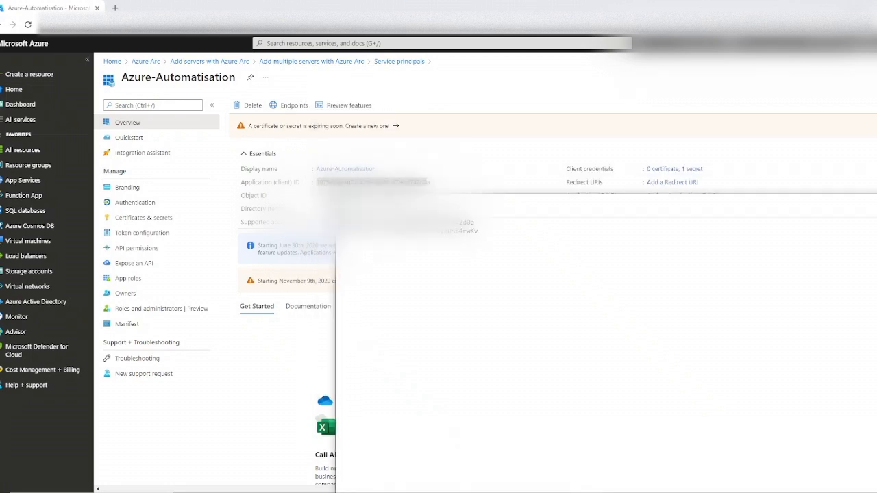
# View Azure-Automatisation's certificates and secrets and compare the masked client secret value with the saved note
pyautogui.click(143, 217)
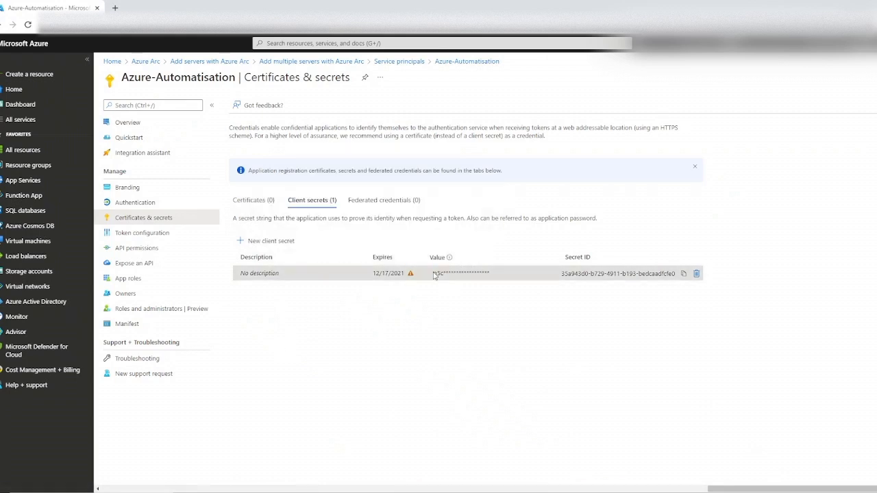
pyautogui.moveTo(434, 273); pyautogui.dragTo(491, 274)
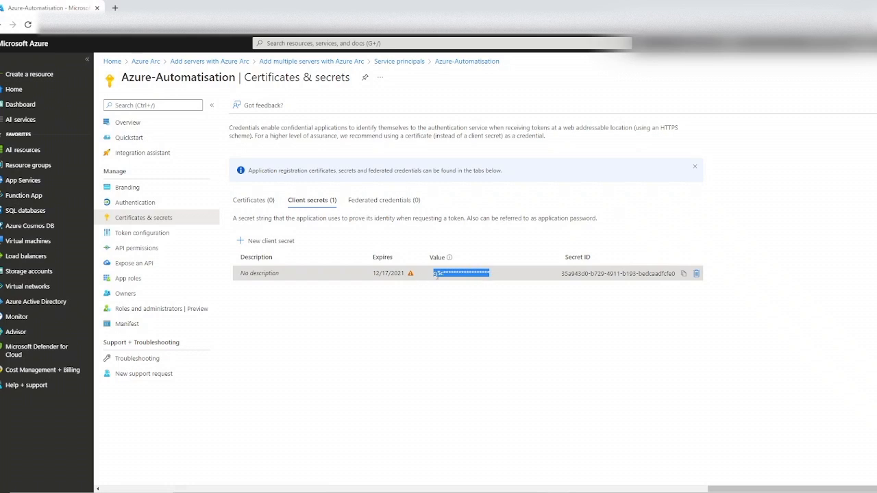
pyautogui.hotkey('alt', 'Tab')
pyautogui.hotkey('ctrl', 'v')
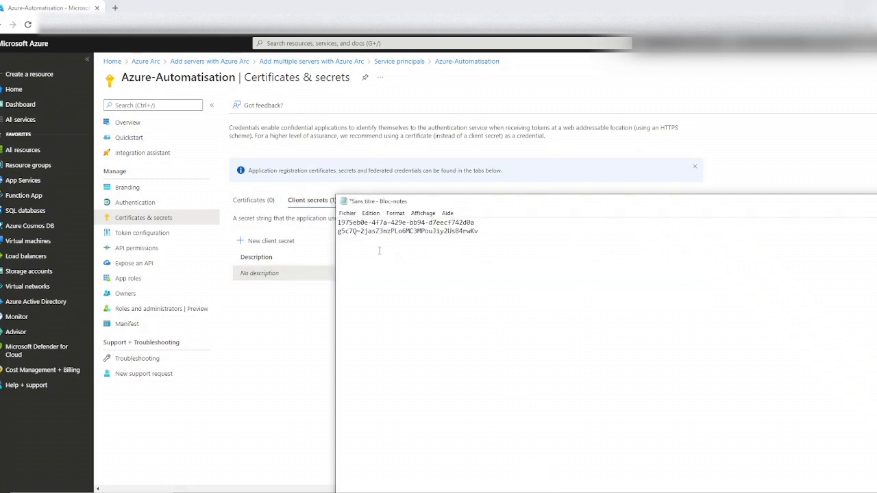
pyautogui.click(301, 332)
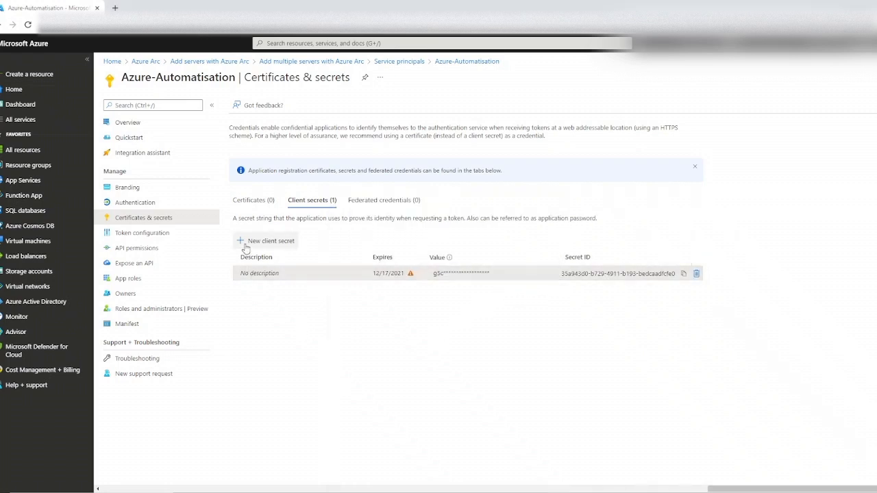
# Add a new client secret to Azure-Automatisation with an expiry of 3 months
pyautogui.click(267, 241)
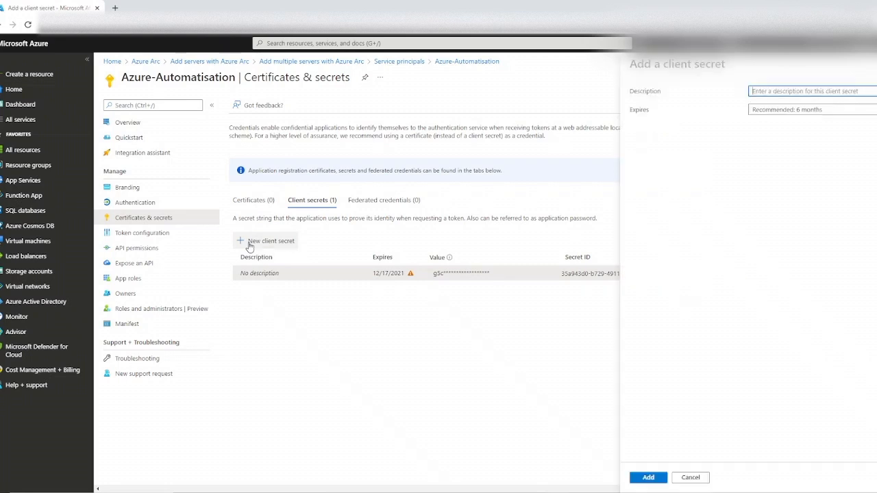
pyautogui.click(774, 110)
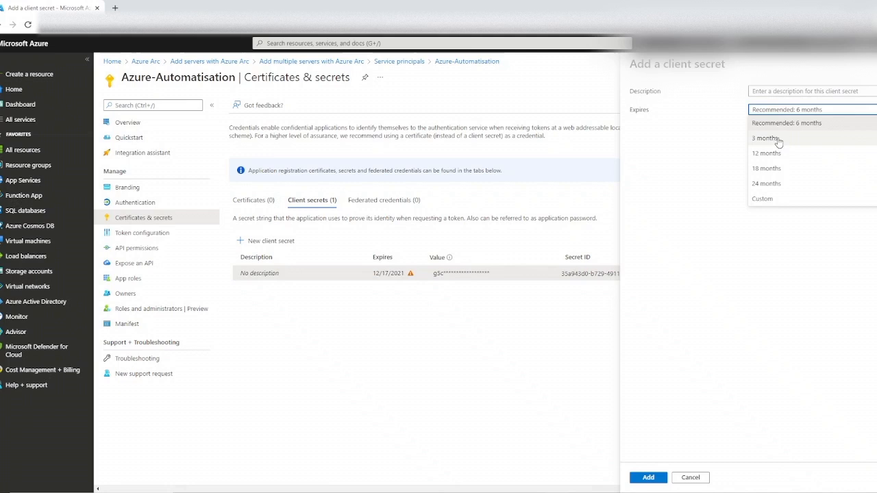
pyautogui.click(778, 140)
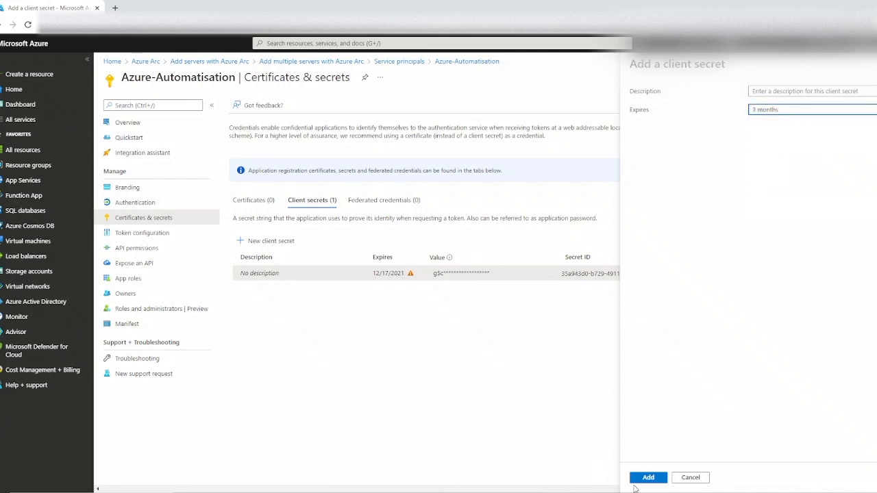
pyautogui.click(644, 478)
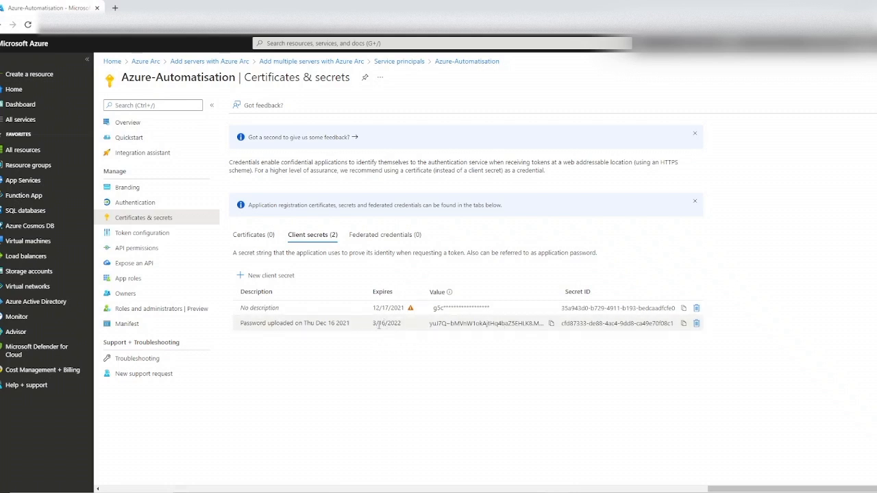
# Copy the value of the newly added client secret into the note, below the entries already saved
pyautogui.click(551, 323)
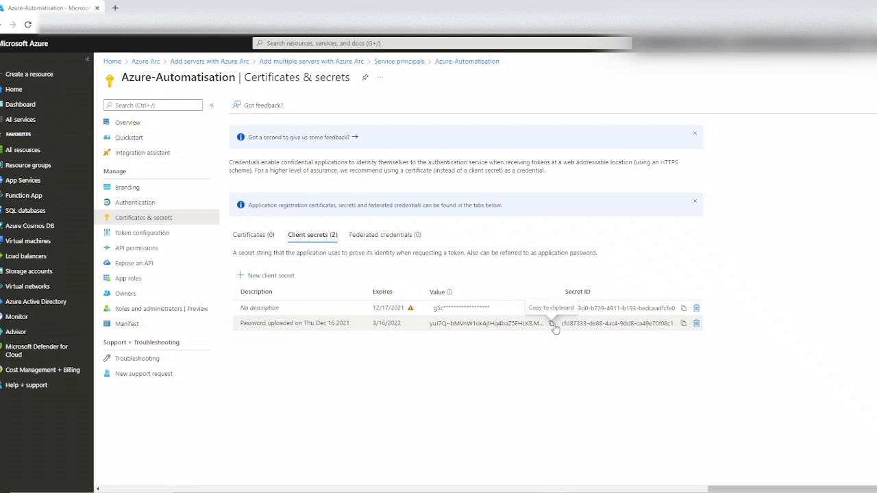
pyautogui.click(576, 492)
pyautogui.click(558, 270)
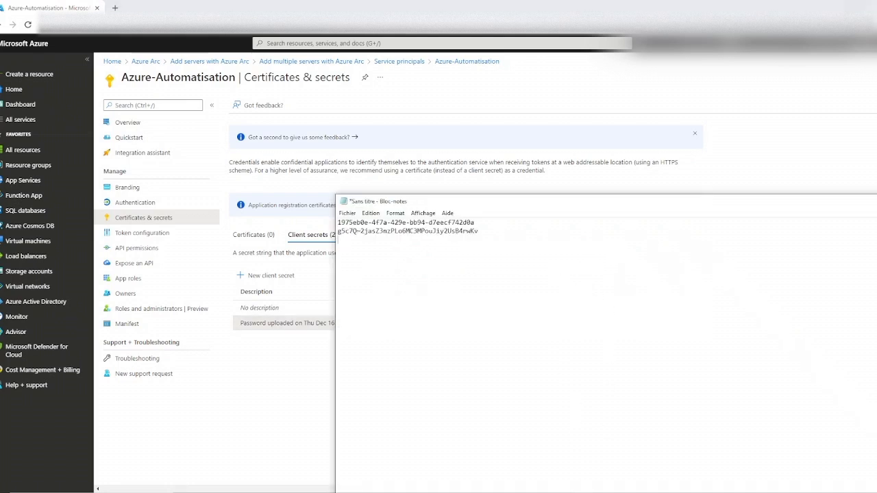
pyautogui.hotkey('ctrl', 'v')
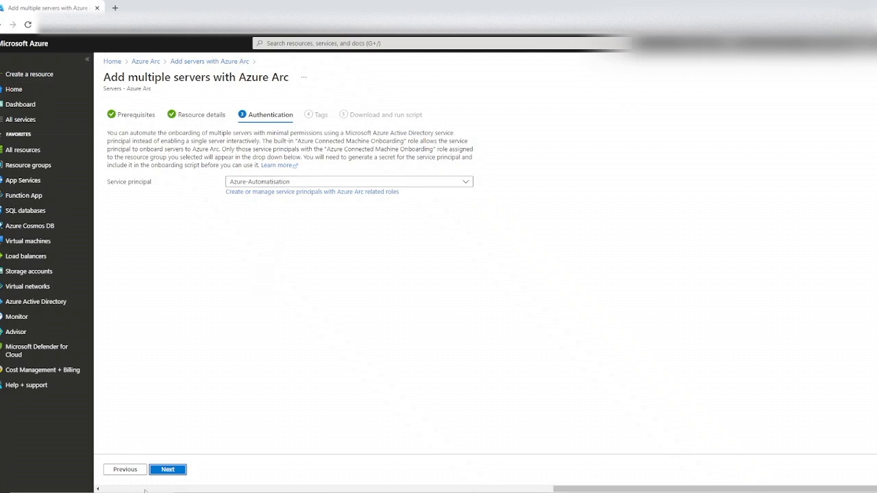
# Continue with the Azure-Automatisation service principal, leave the tag values empty and review the generated onboarding script
pyautogui.click(164, 473)
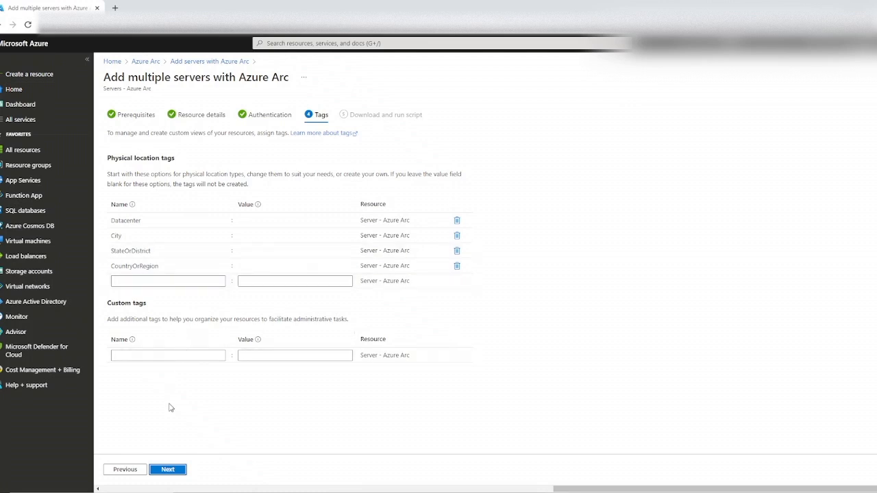
pyautogui.click(169, 470)
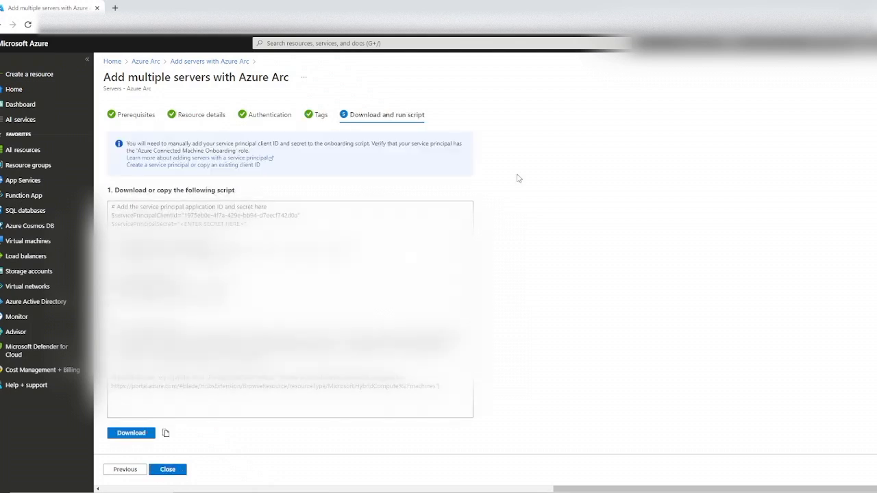
pyautogui.scroll(-3, 348, 202)
pyautogui.scroll(3, 290, 274)
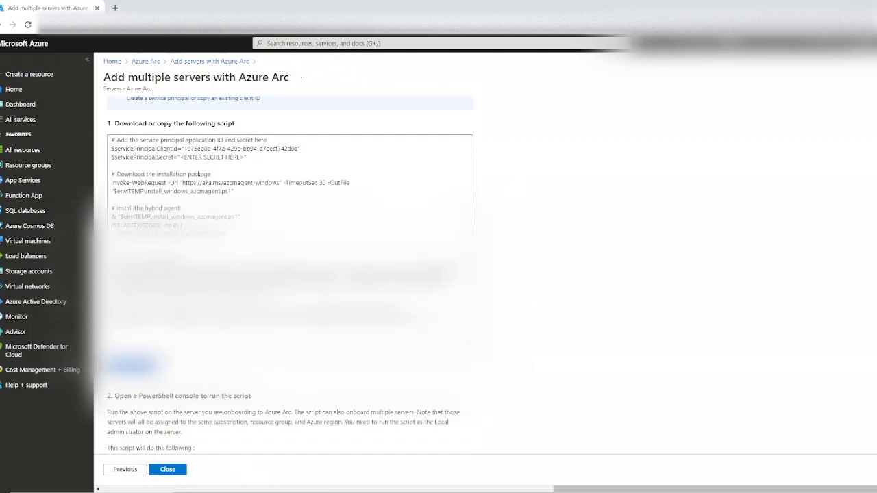
# Check the client ID and secret lines in the onboarding script, and copy the entire script
pyautogui.click(308, 388)
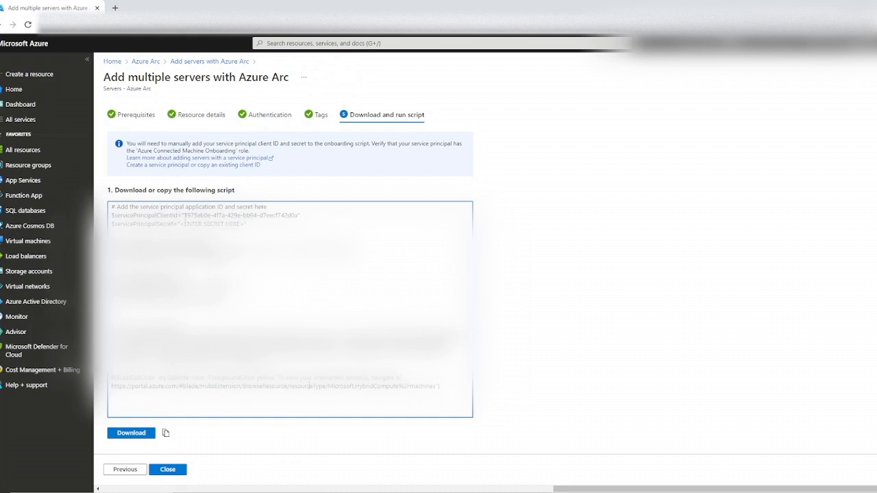
pyautogui.moveTo(184, 215); pyautogui.dragTo(303, 216)
pyautogui.moveTo(246, 224); pyautogui.dragTo(184, 224)
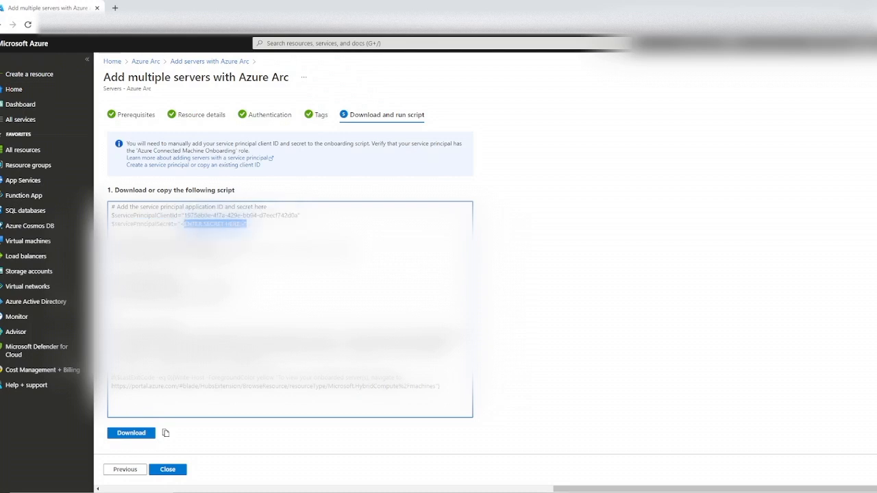
pyautogui.click(184, 224)
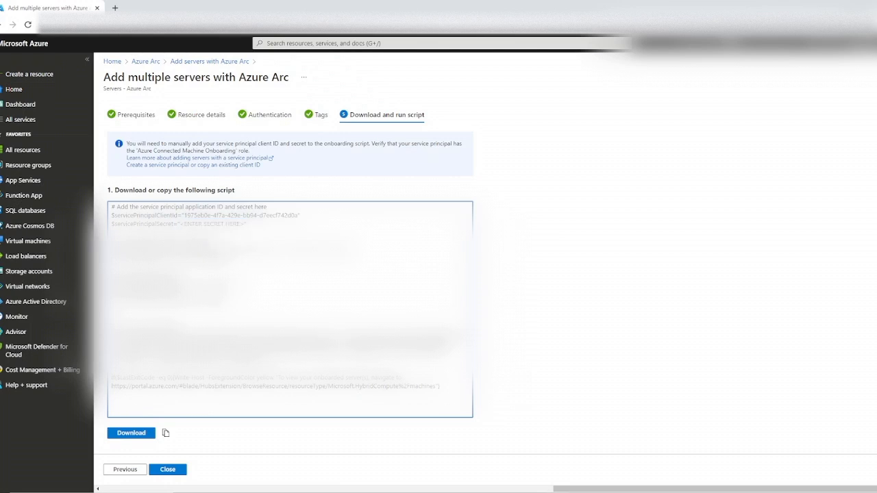
pyautogui.hotkey('ctrl', 'a')
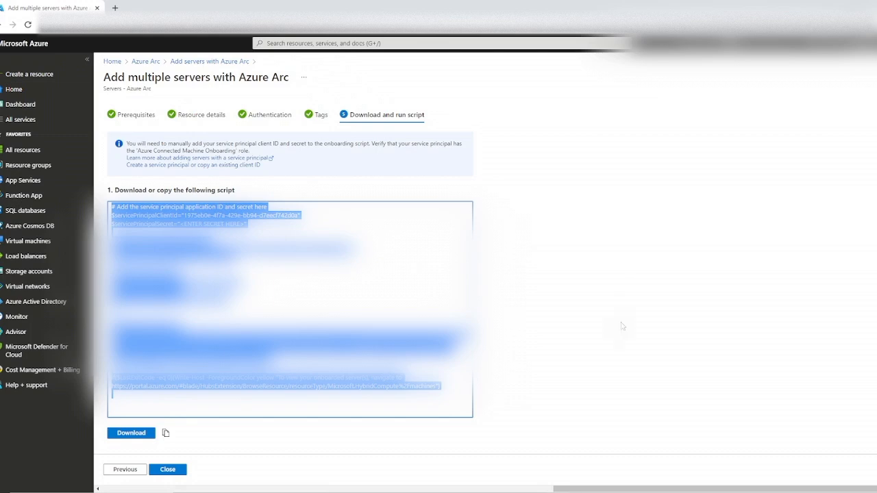
# Switch to the SERV01 and SERV02 remote desktop sessions and arrange their windows so both servers are accessible
pyautogui.moveTo(506, 490)
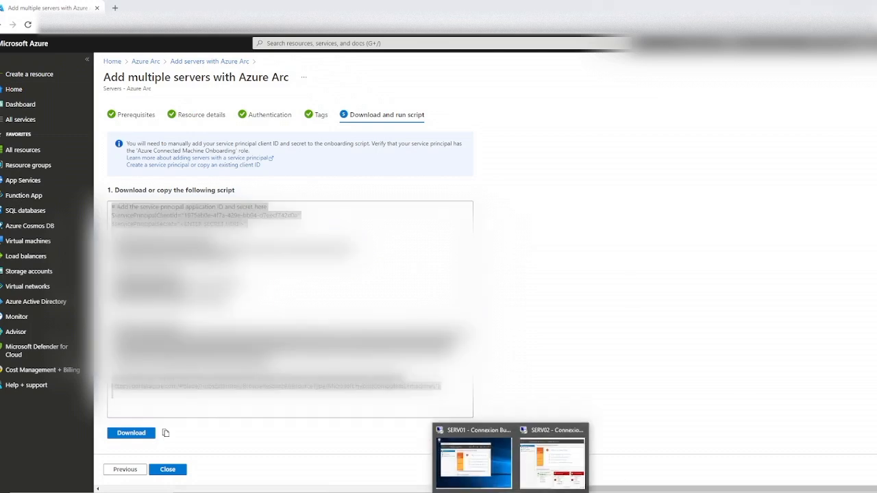
pyautogui.click(496, 470)
pyautogui.click(543, 473)
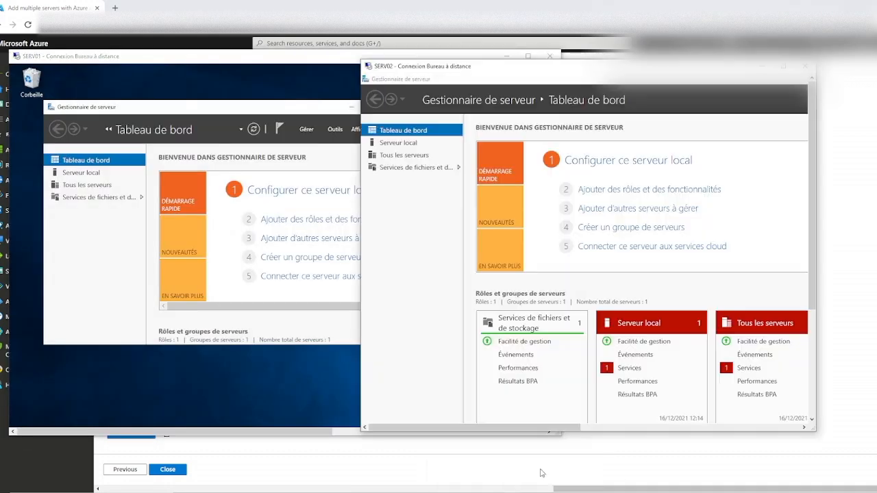
pyautogui.moveTo(513, 68); pyautogui.dragTo(623, 64)
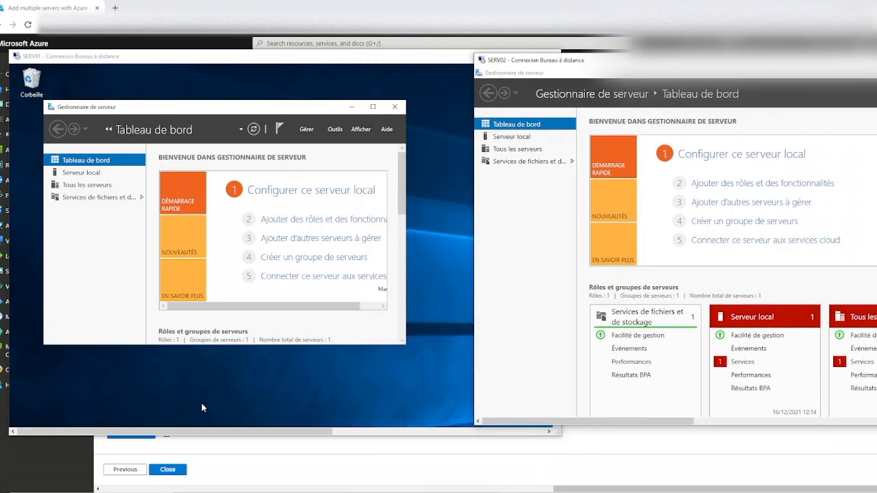
# Find and launch Windows PowerShell ISE on SERV01
pyautogui.click(403, 62)
pyautogui.moveTo(556, 187); pyautogui.dragTo(548, 285)
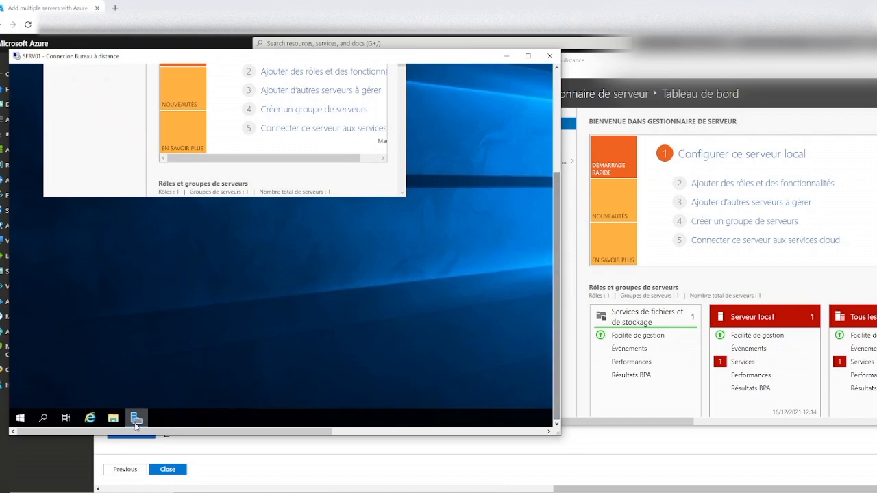
pyautogui.click(20, 418)
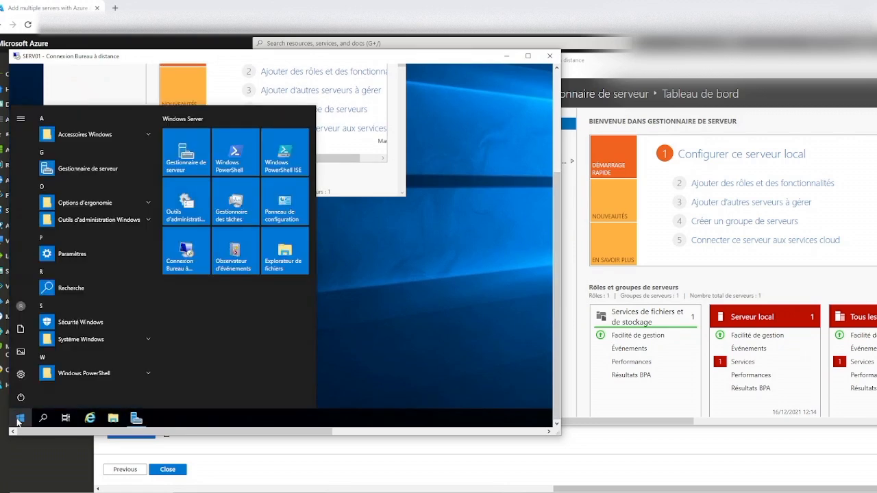
pyautogui.write('power')
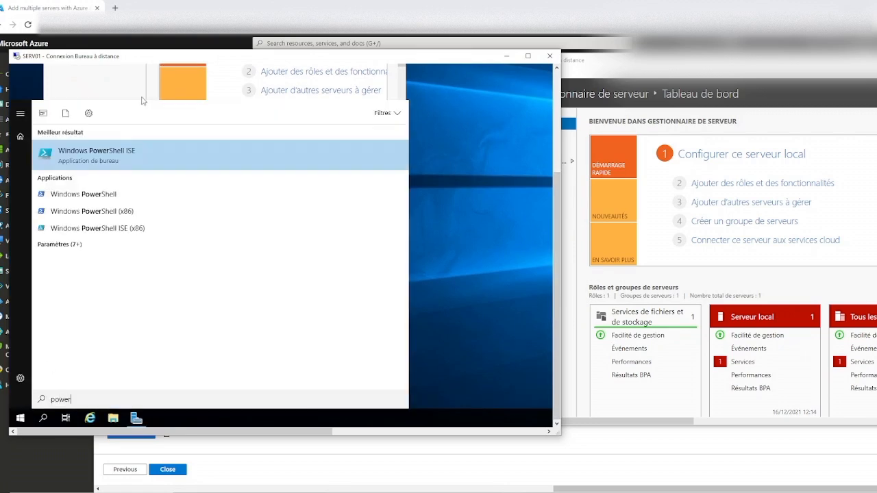
pyautogui.click(134, 152)
# Move the SERV02 session window closer to SERV01 and launch Windows PowerShell ISE on SERV02
pyautogui.click(655, 71)
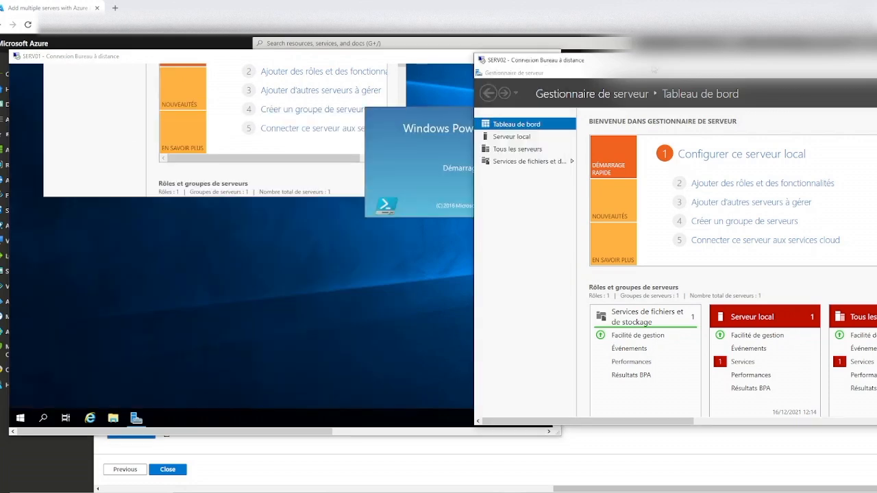
pyautogui.moveTo(619, 69); pyautogui.dragTo(409, 68)
pyautogui.moveTo(718, 215); pyautogui.dragTo(687, 357)
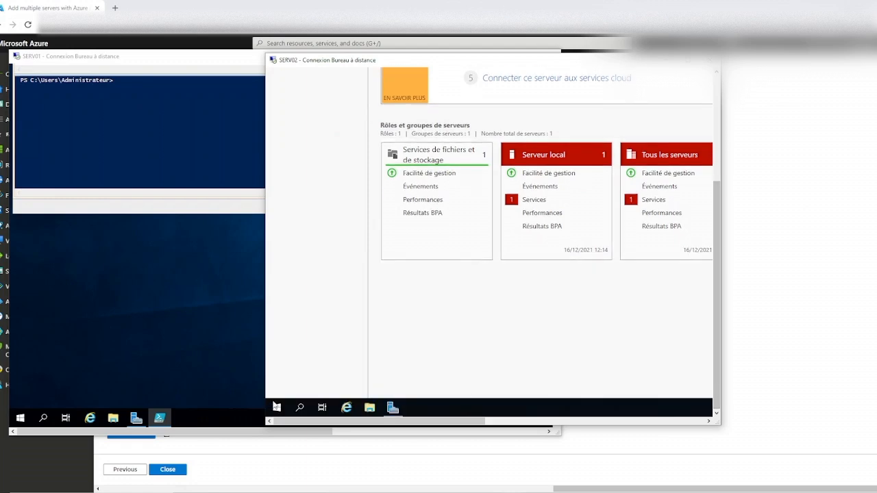
pyautogui.click(276, 407)
pyautogui.write('pow')
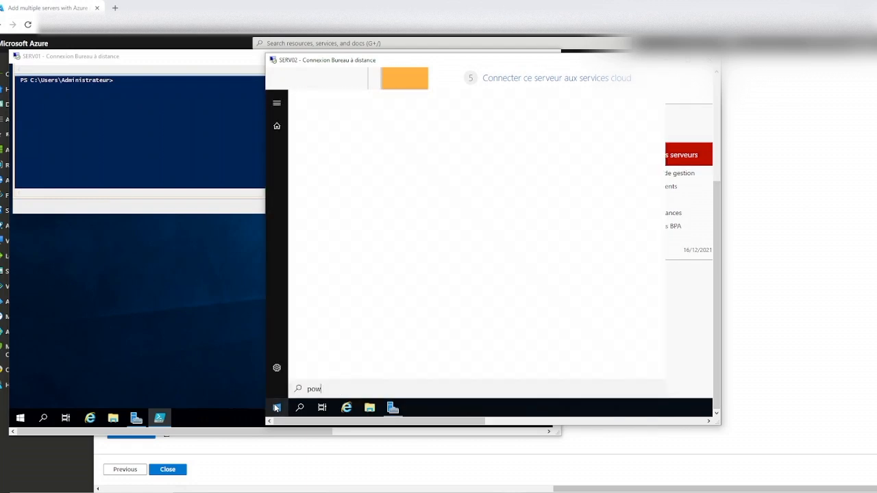
pyautogui.press('Return')
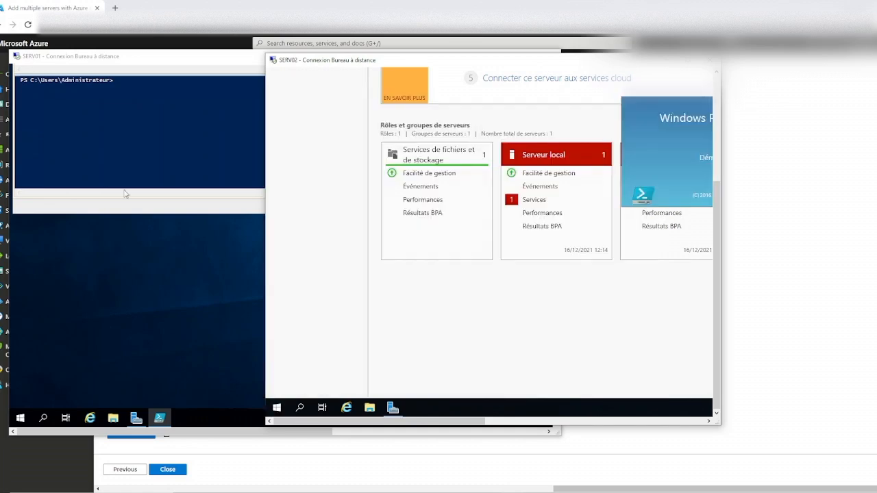
# Paste the copied onboarding script into the empty script file in PowerShell ISE on SERV01
pyautogui.moveTo(157, 57); pyautogui.dragTo(155, 50)
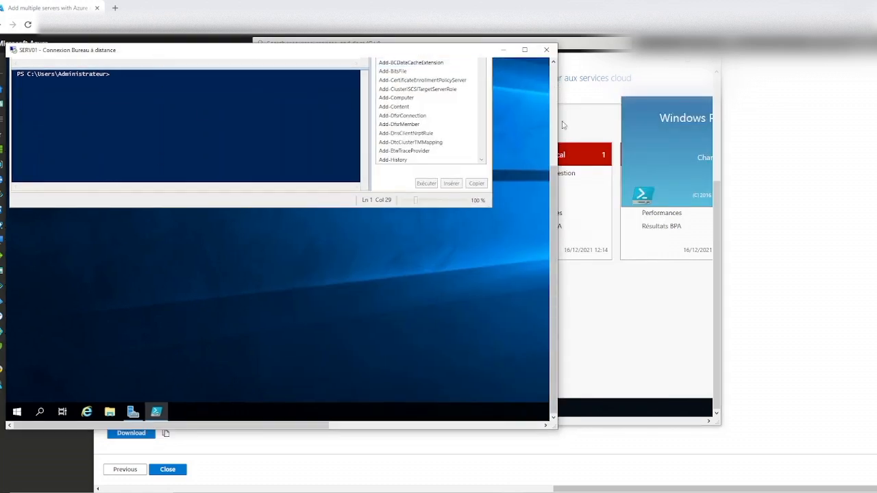
pyautogui.moveTo(553, 322); pyautogui.dragTo(552, 224)
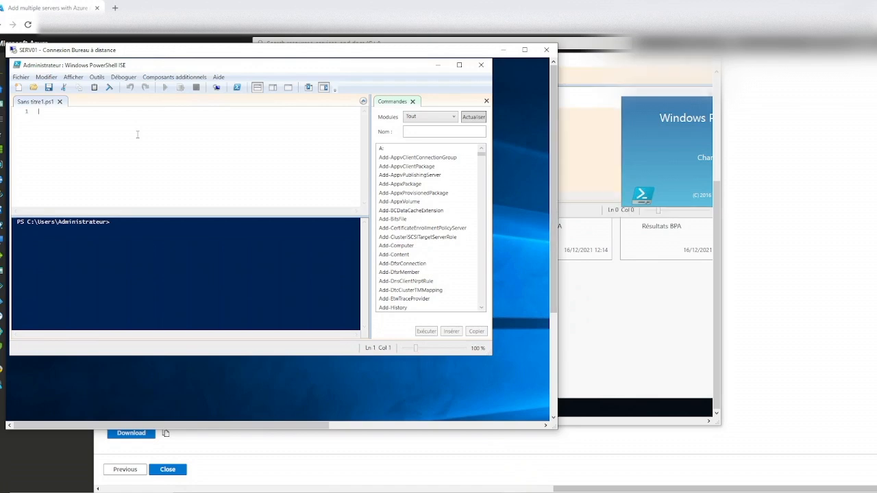
pyautogui.hotkey('ctrl', 'v')
# Show the script editor in PowerShell ISE on SERV02 and paste the onboarding script into the empty file
pyautogui.click(664, 325)
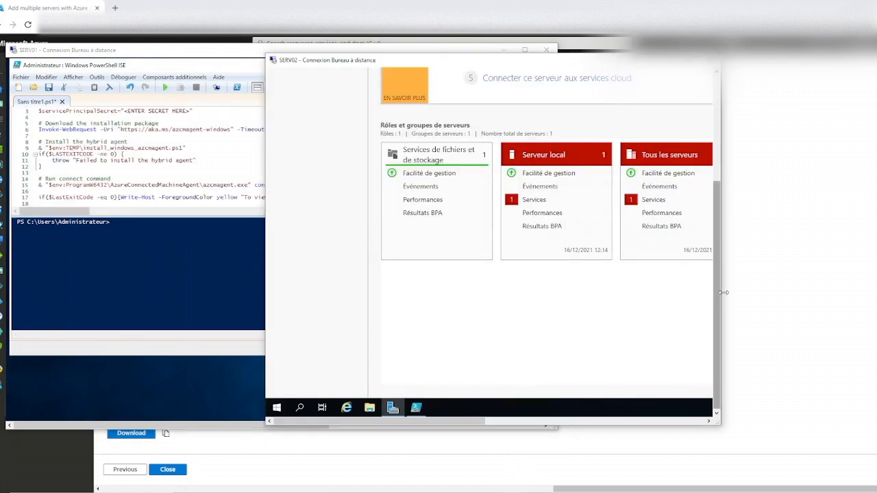
pyautogui.click(417, 407)
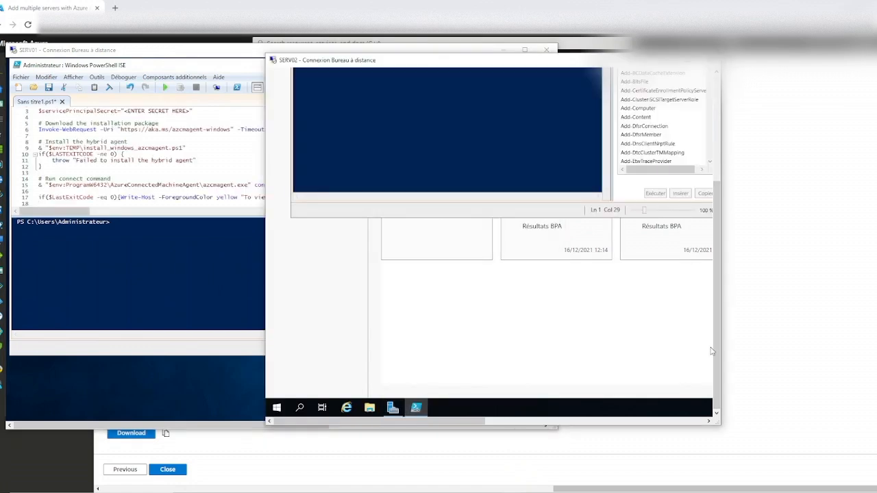
pyautogui.moveTo(717, 348); pyautogui.dragTo(726, 194)
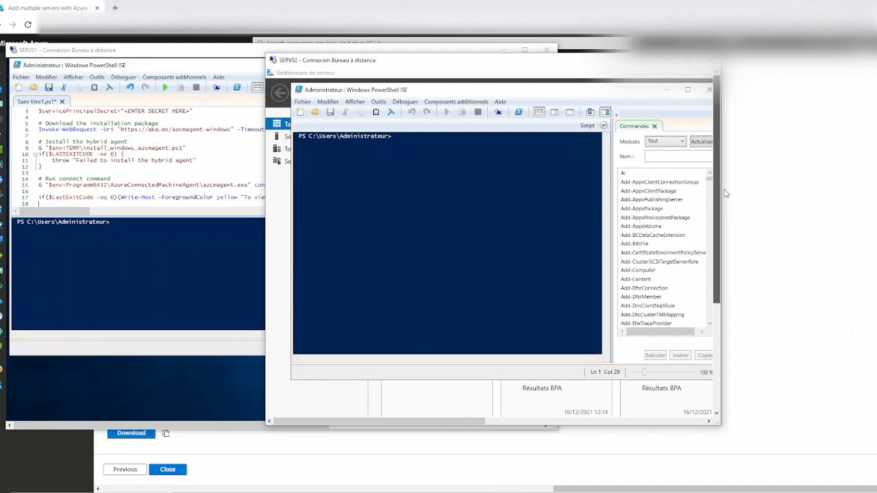
pyautogui.click(569, 112)
pyautogui.click(555, 112)
pyautogui.click(539, 112)
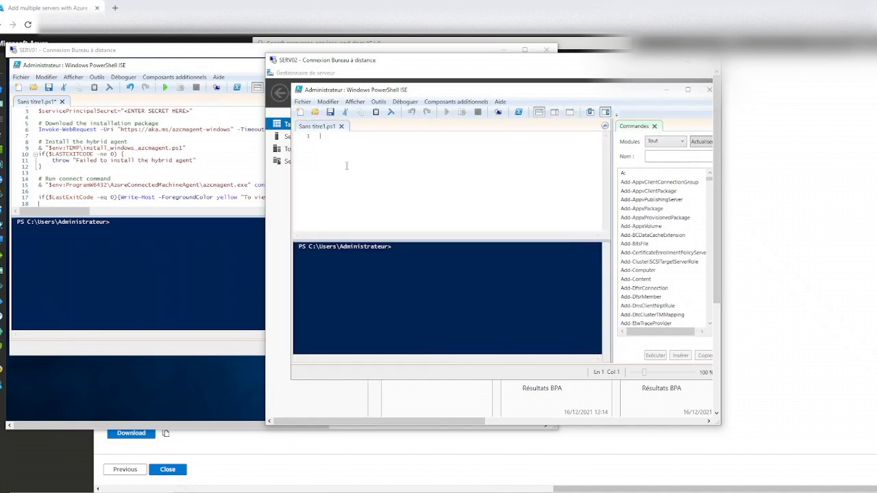
pyautogui.hotkey('ctrl', 'v')
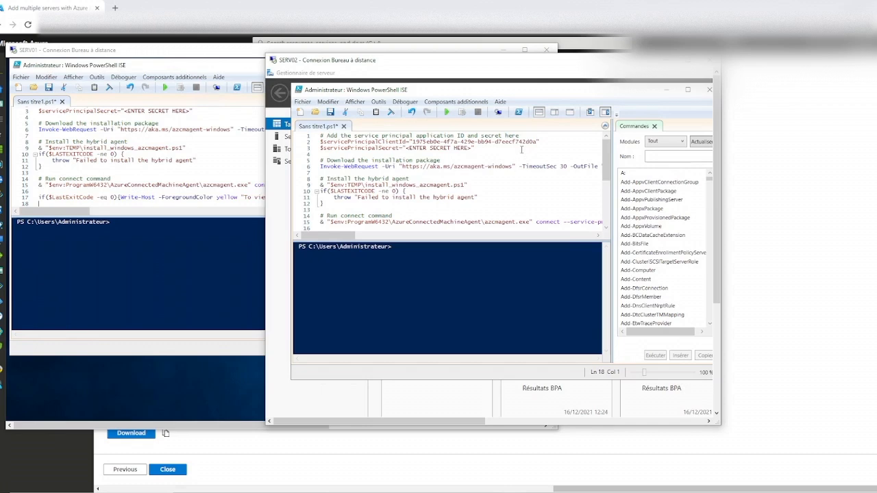
# Replace the secret placeholder in SERV02's script with the first client secret saved in the note, directly below the client ID
pyautogui.moveTo(416, 136); pyautogui.dragTo(463, 136)
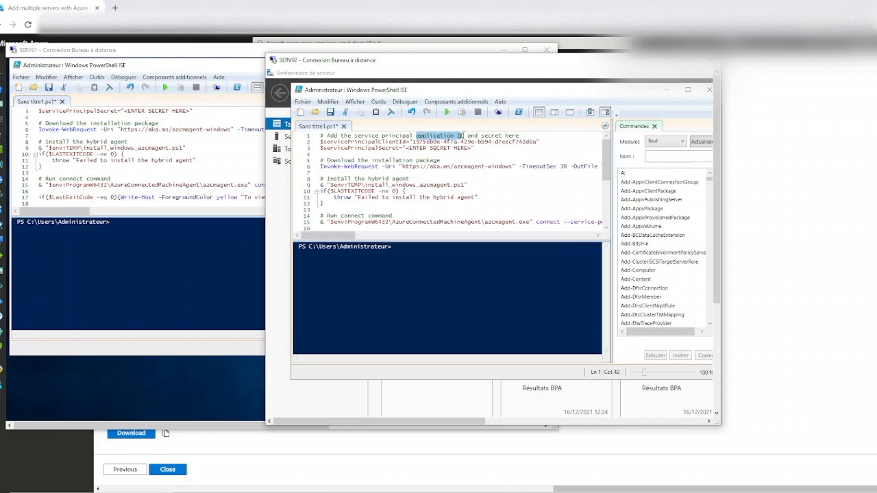
pyautogui.click(464, 141)
pyautogui.click(581, 492)
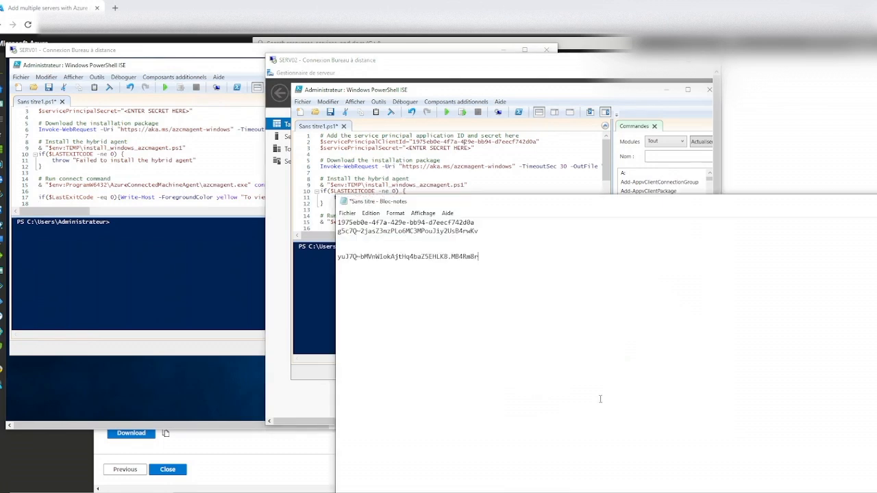
pyautogui.moveTo(484, 230); pyautogui.dragTo(338, 234)
pyautogui.hotkey('ctrl', 'c')
pyautogui.click(415, 142)
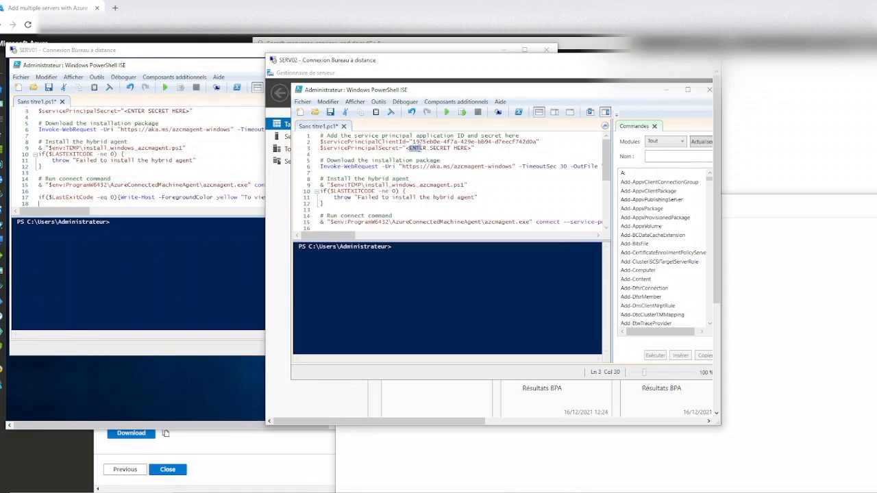
pyautogui.moveTo(419, 148); pyautogui.dragTo(472, 148)
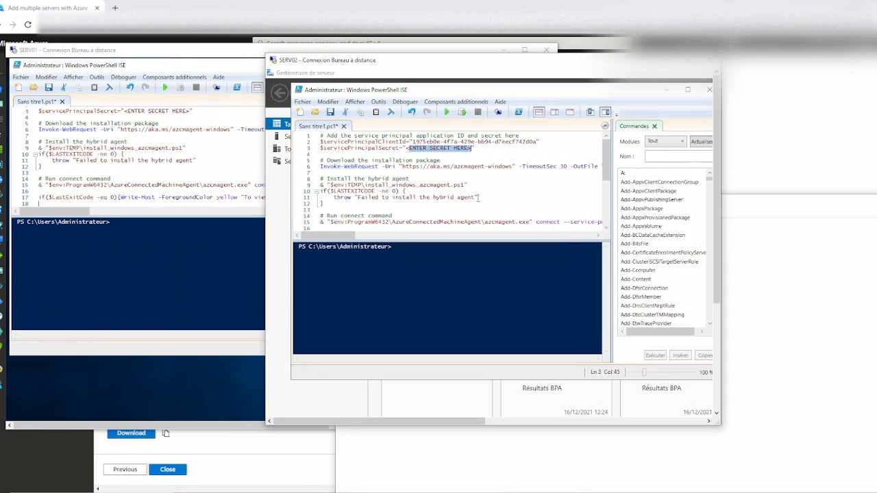
pyautogui.press('Delete')
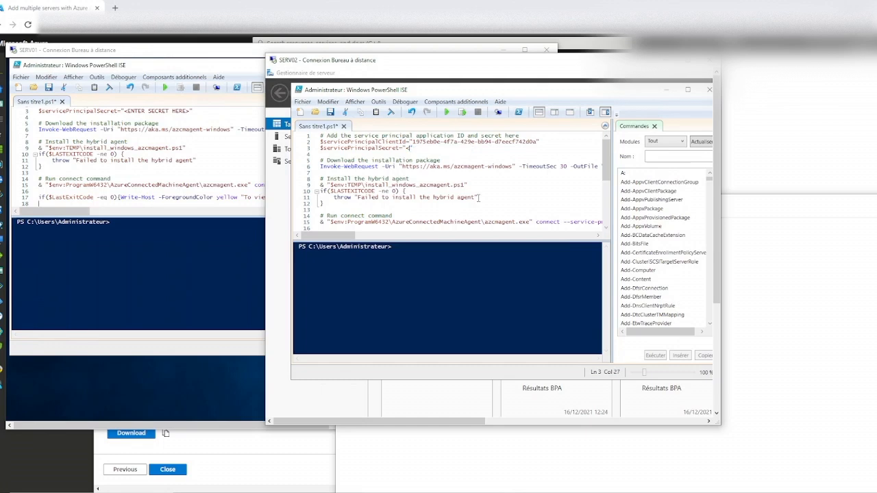
pyautogui.hotkey('ctrl', 'v')
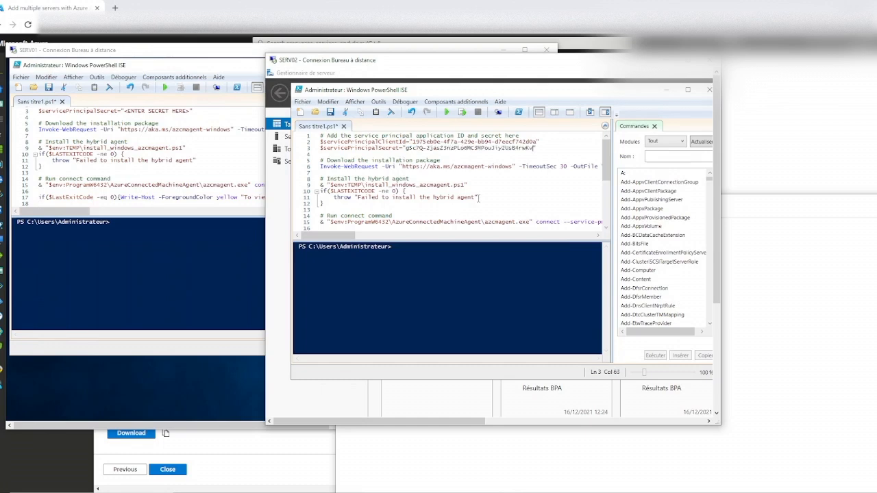
# Replace the secret placeholder in SERV01's onboarding script with the copied client secret
pyautogui.click(170, 121)
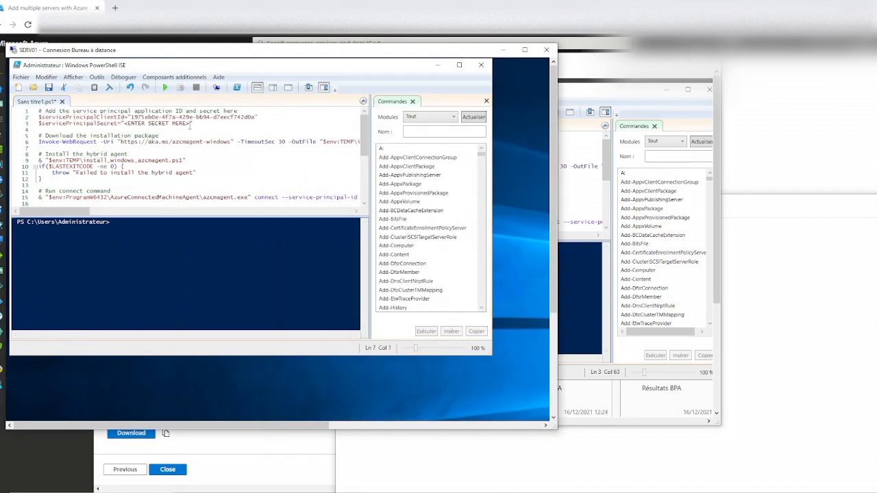
pyautogui.moveTo(189, 124); pyautogui.dragTo(127, 119)
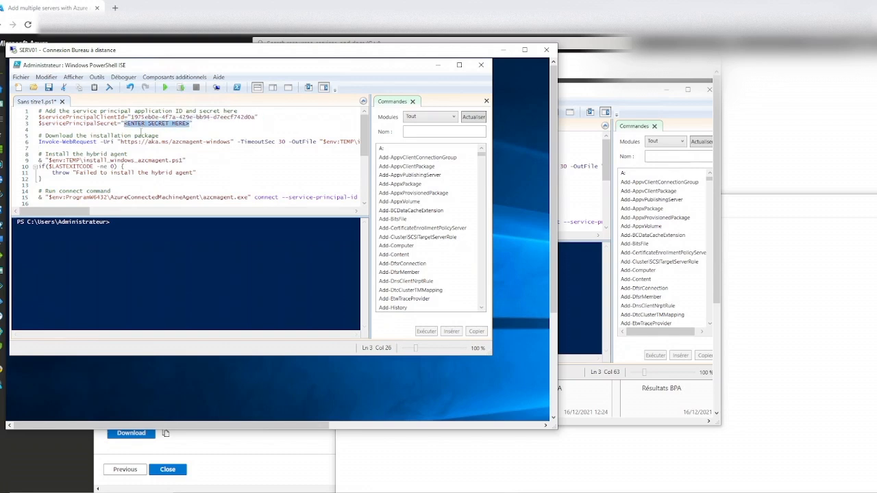
pyautogui.hotkey('ctrl', 'v')
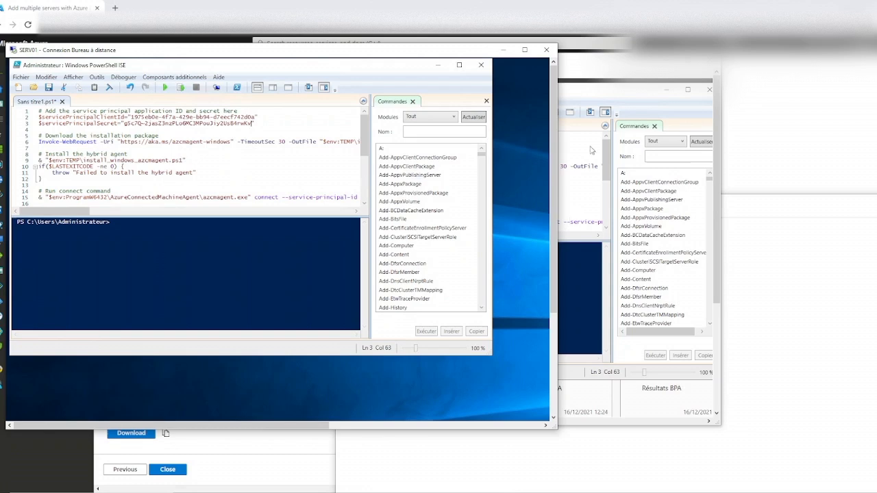
# Run the onboarding script on SERV02 and on SERV01, and move the SERV02 session window aside so both outputs can be followed
pyautogui.click(593, 77)
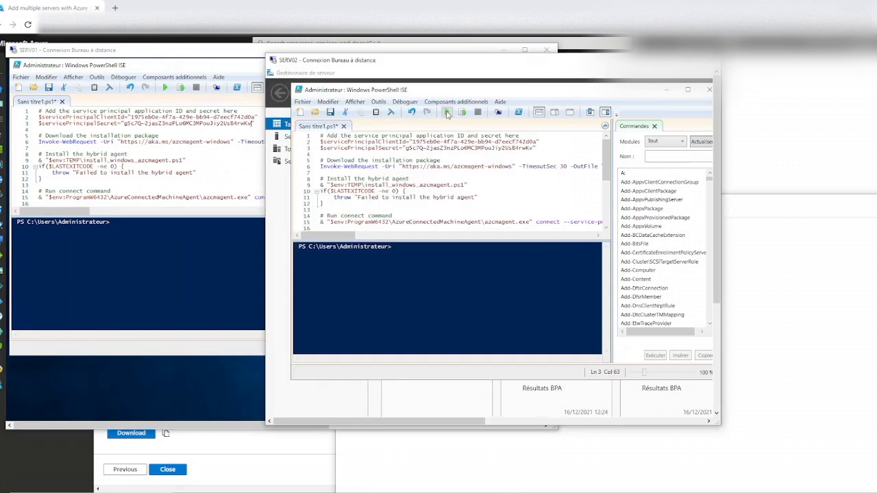
pyautogui.click(447, 113)
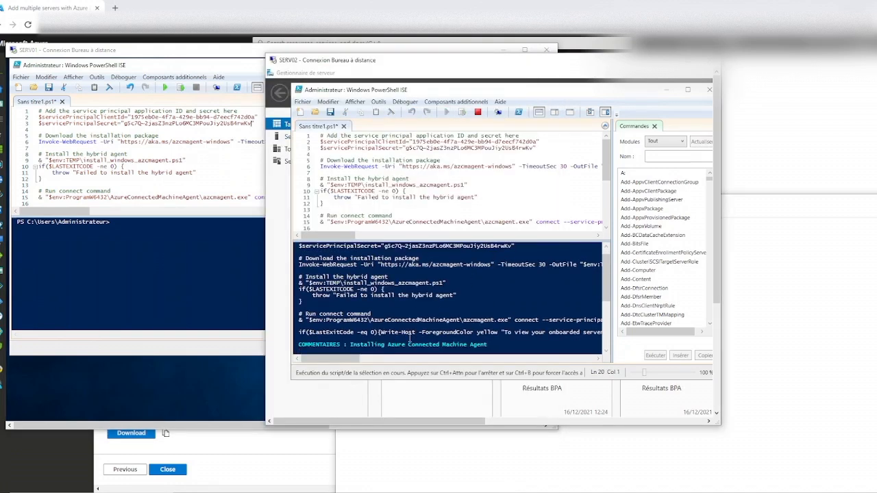
pyautogui.click(166, 88)
pyautogui.click(165, 89)
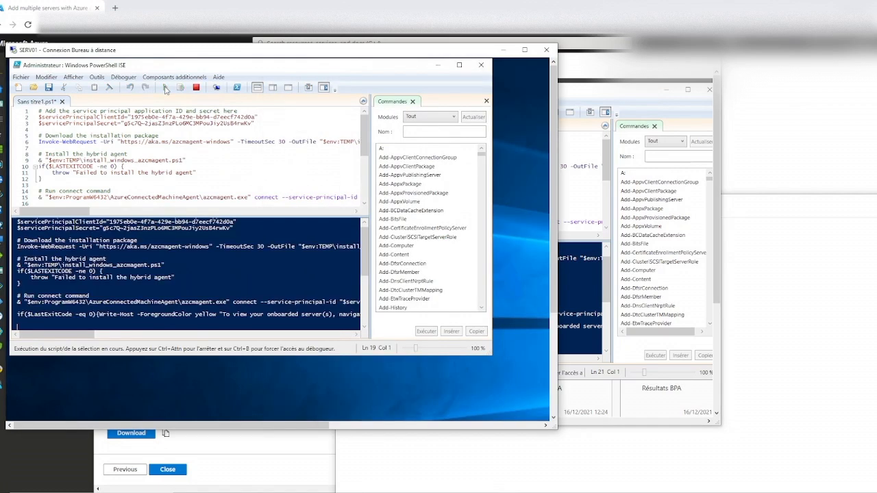
pyautogui.click(577, 65)
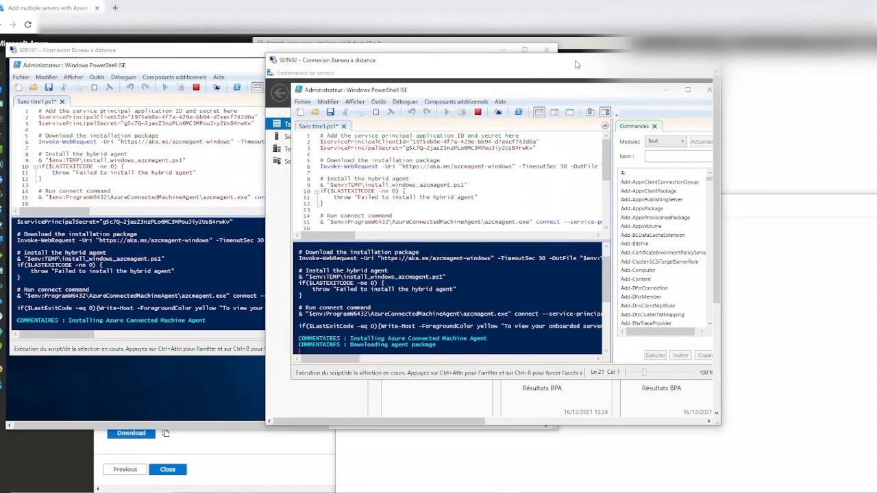
pyautogui.click(508, 71)
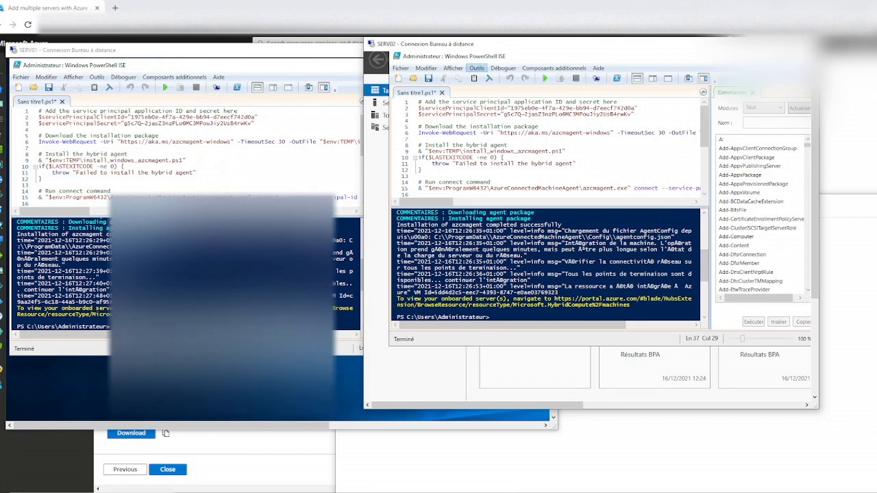
# Minimize both server sessions, switch to the Azure portal and open SERV01's overview from the Azure Arc Servers list
pyautogui.click(763, 43)
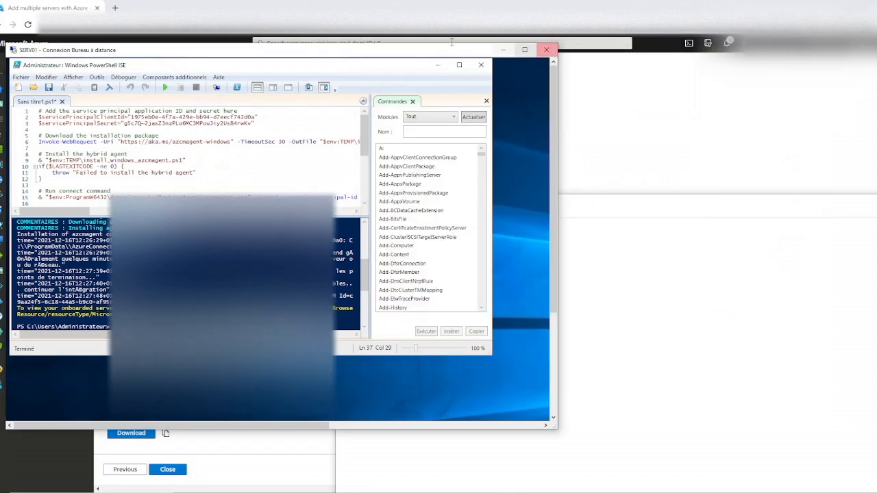
pyautogui.click(502, 50)
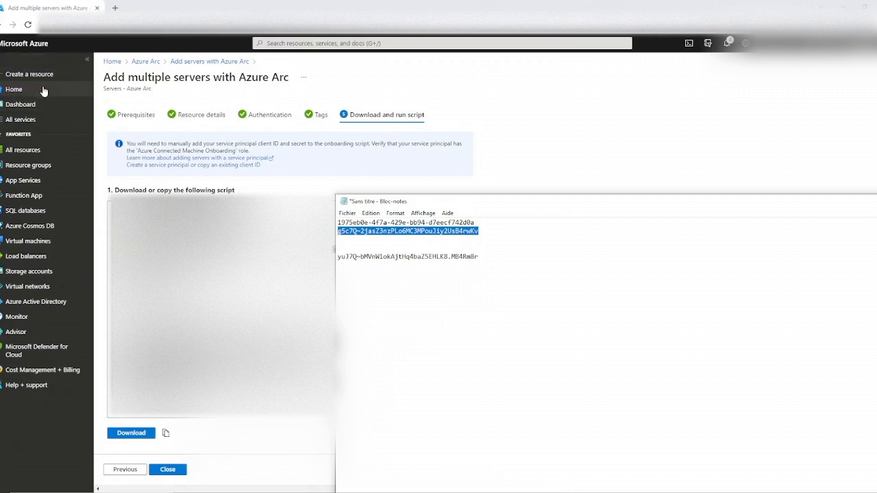
pyautogui.click(351, 42)
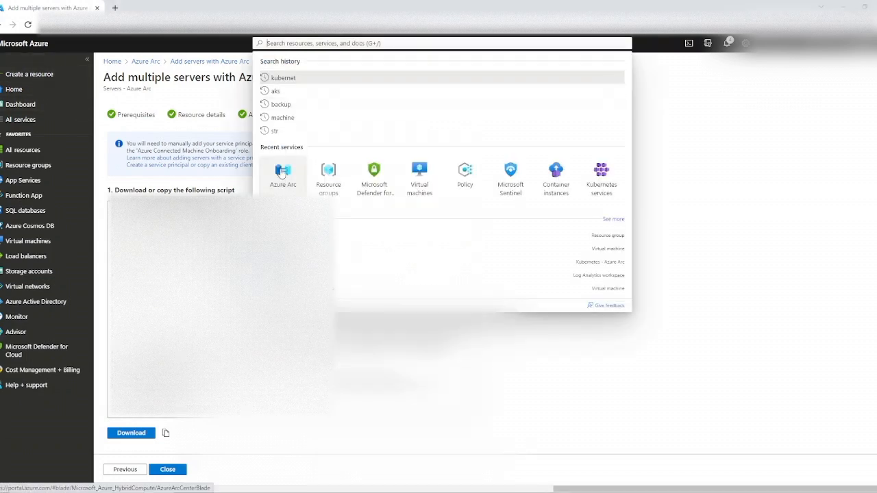
pyautogui.click(282, 173)
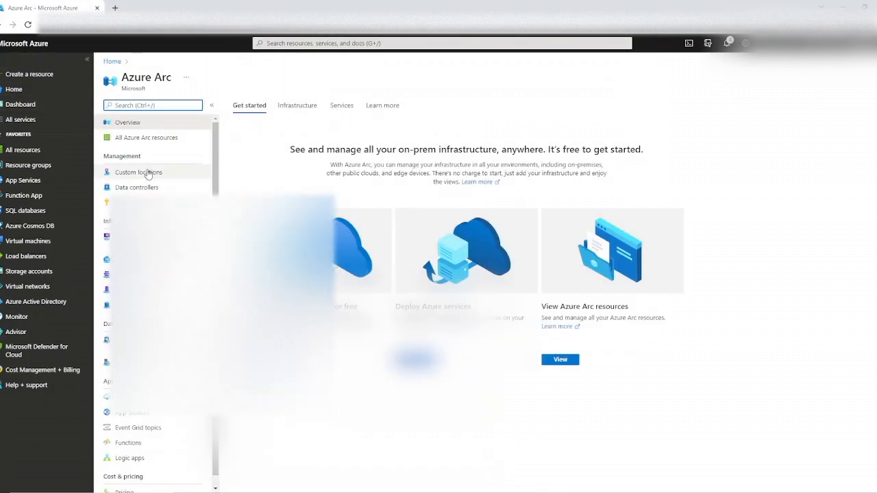
pyautogui.click(137, 289)
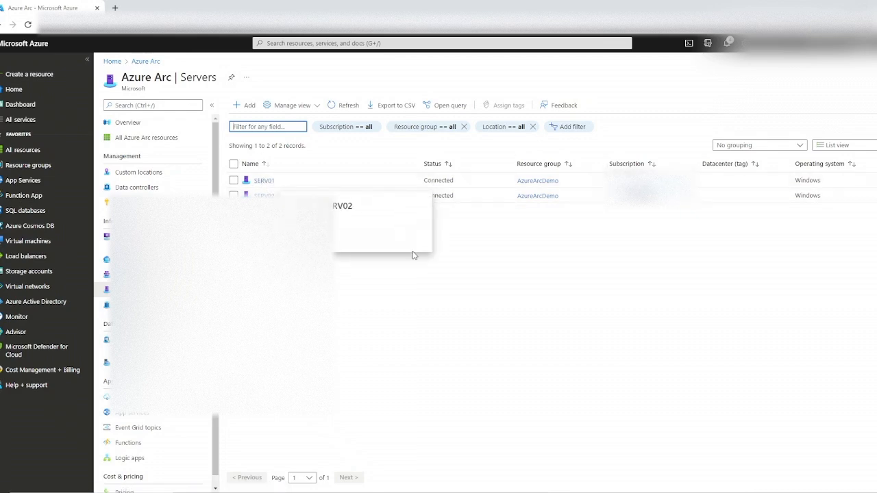
pyautogui.click(260, 181)
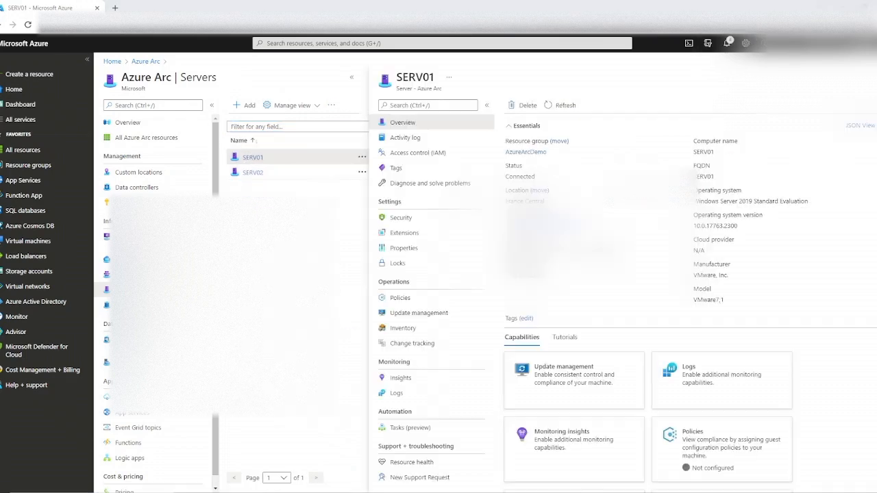